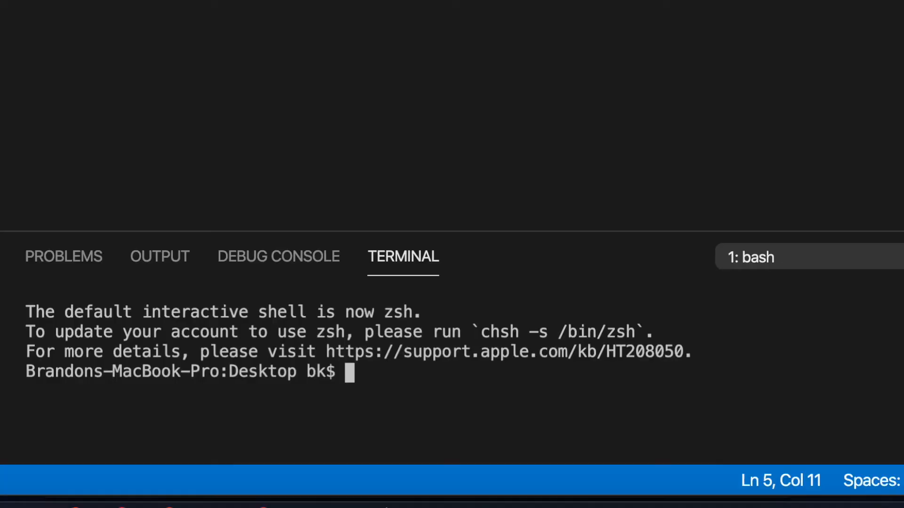
text(pip install pyautogui)
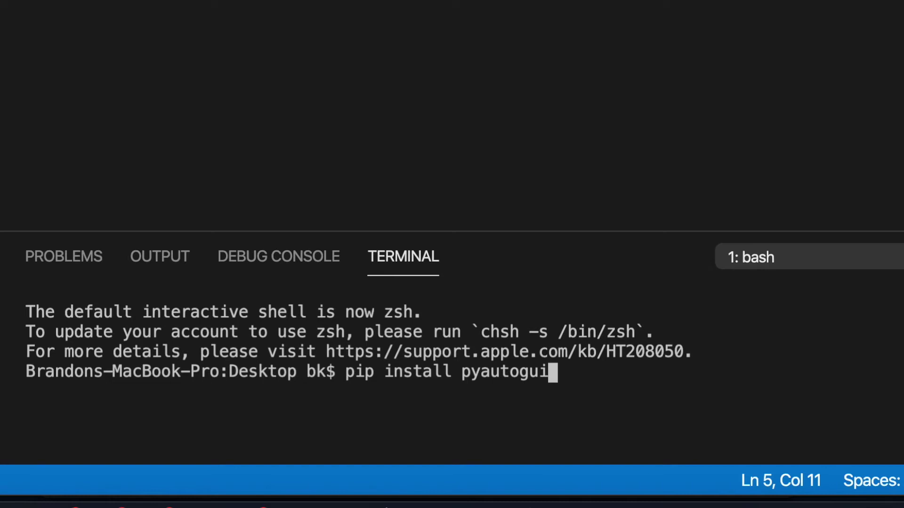
Run pip install pyautogui in the integrated terminal.
key(Return)
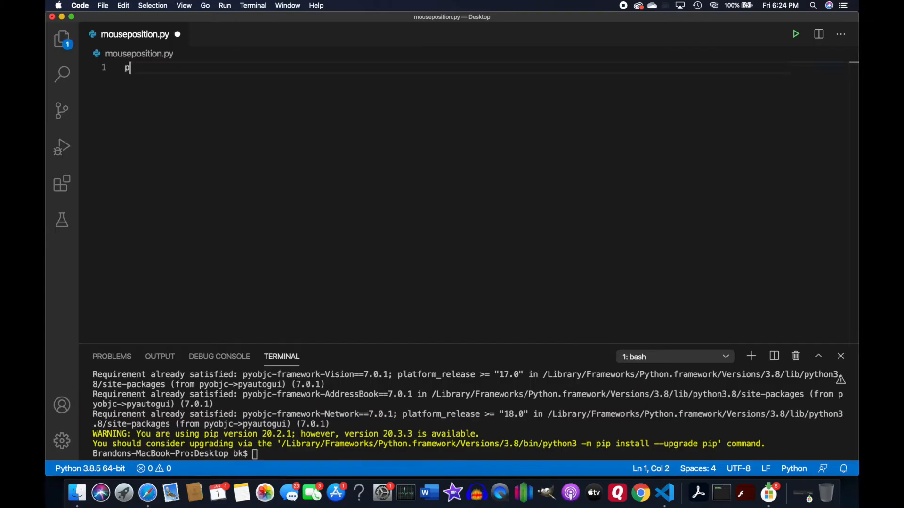
text(import )
text(pyau)
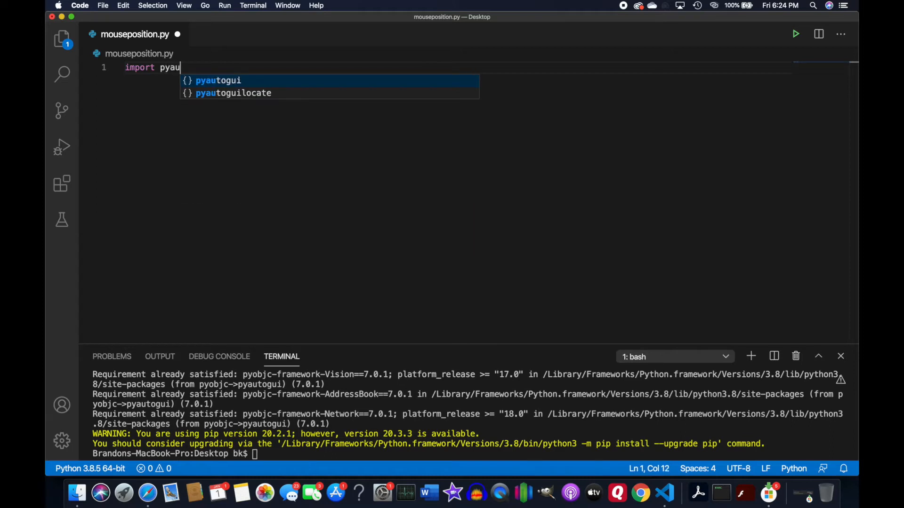
text(togui)
Write import pyautogui and a while True loop printing pyautogui.position().
key(Escape)
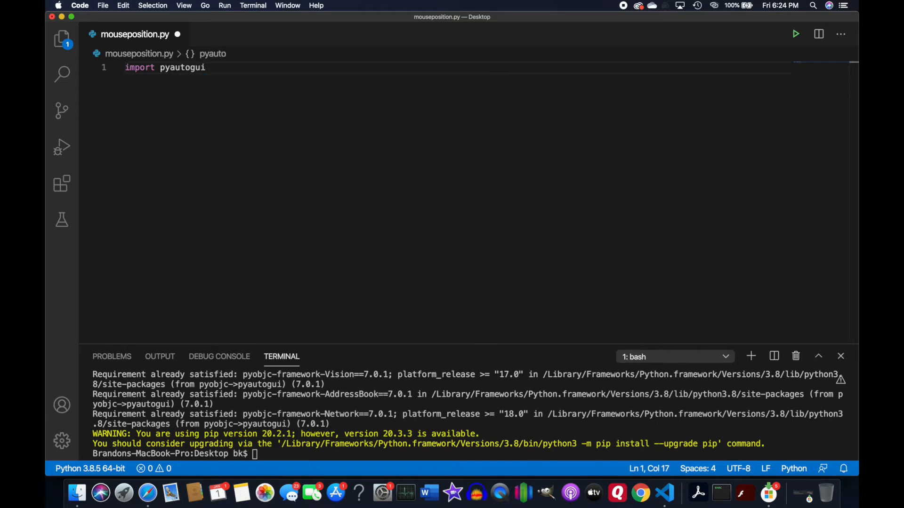
key(Return)
key(Return)
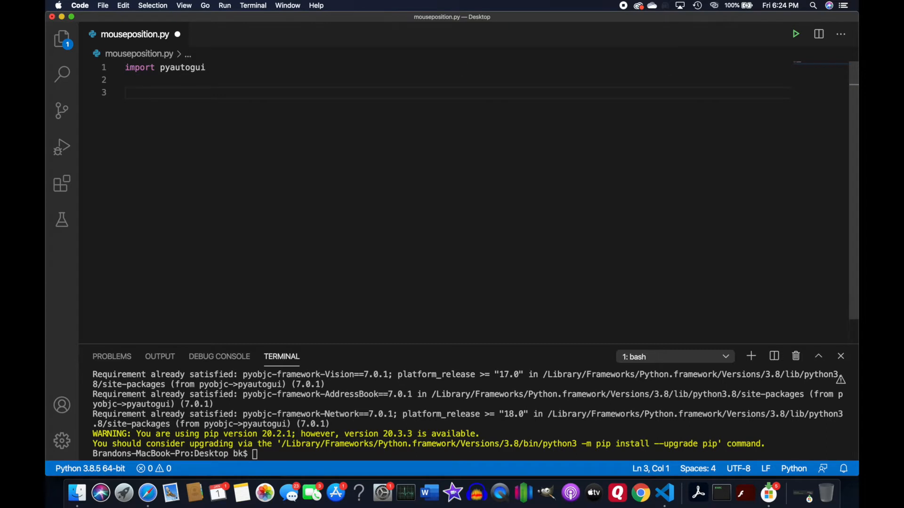
text(while)
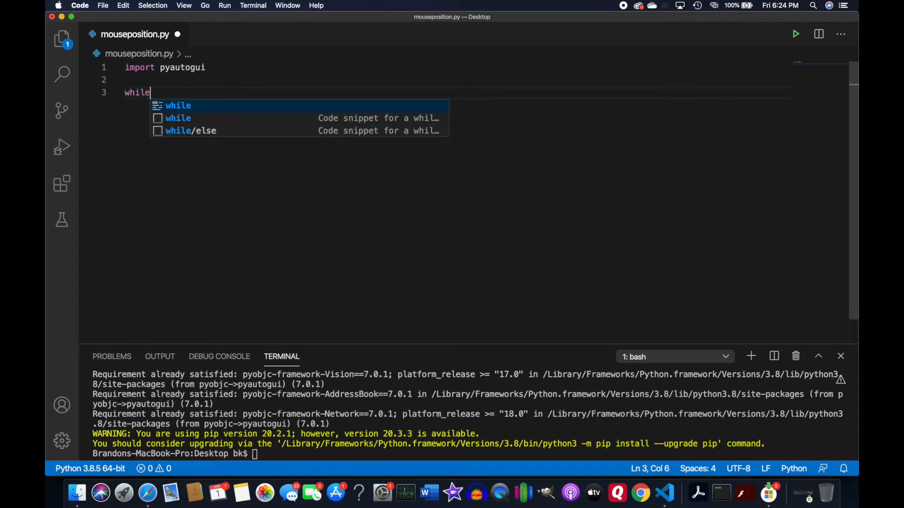
text( T)
text(True)
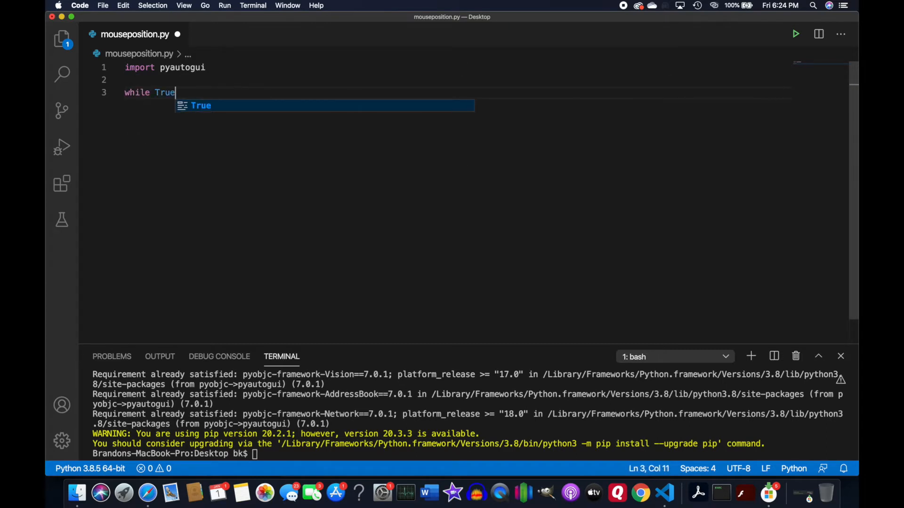
text(:)
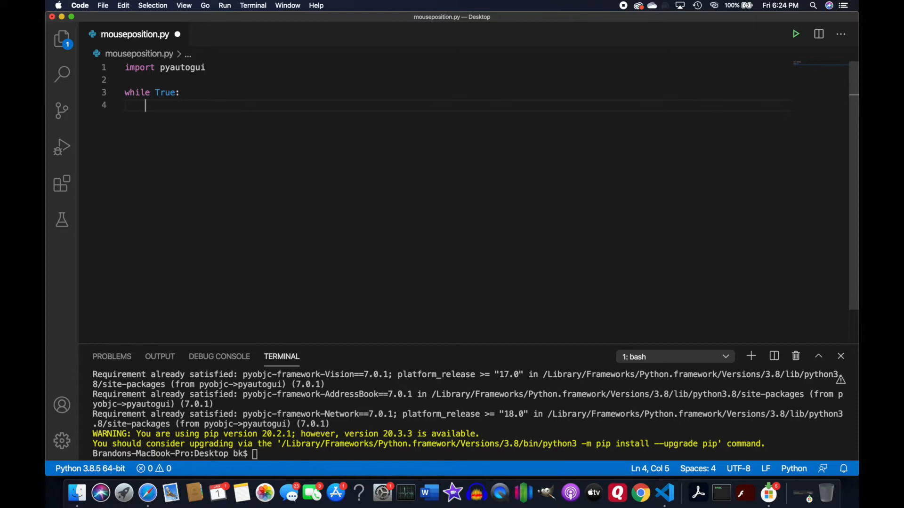
text(print()
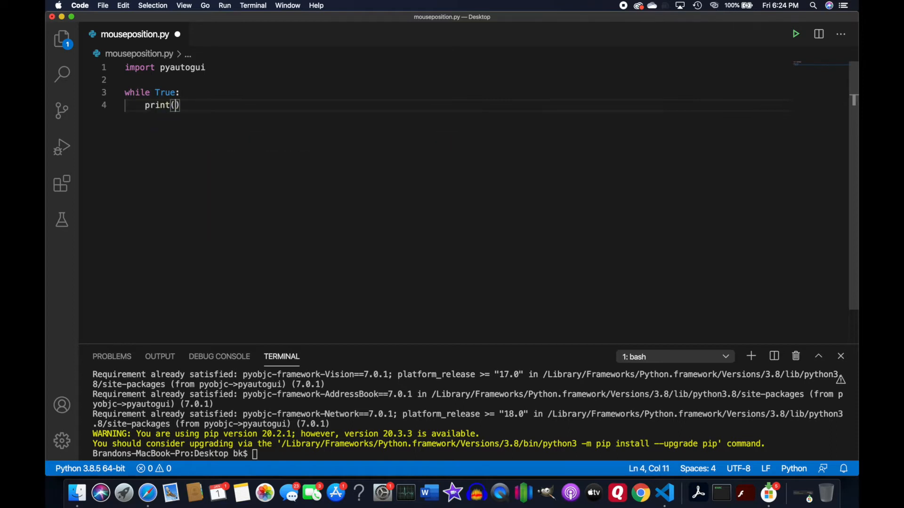
text(pyauto)
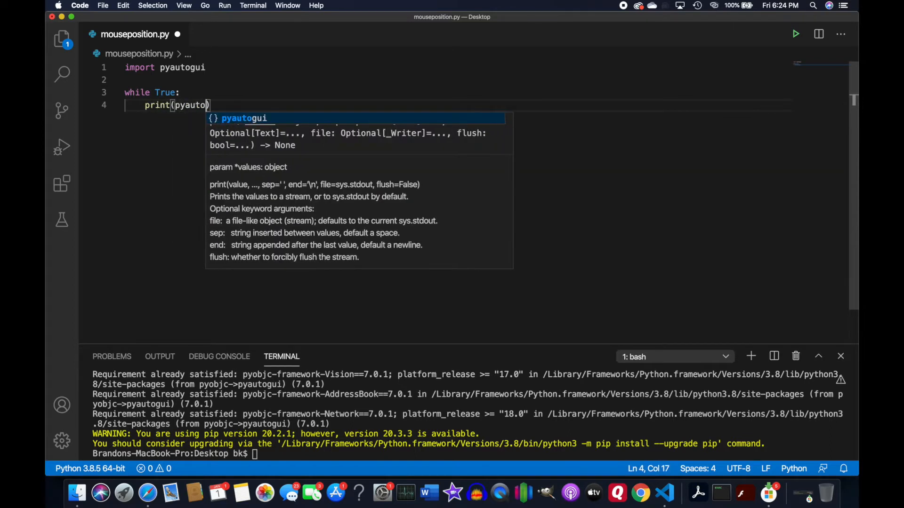
text(gui.po)
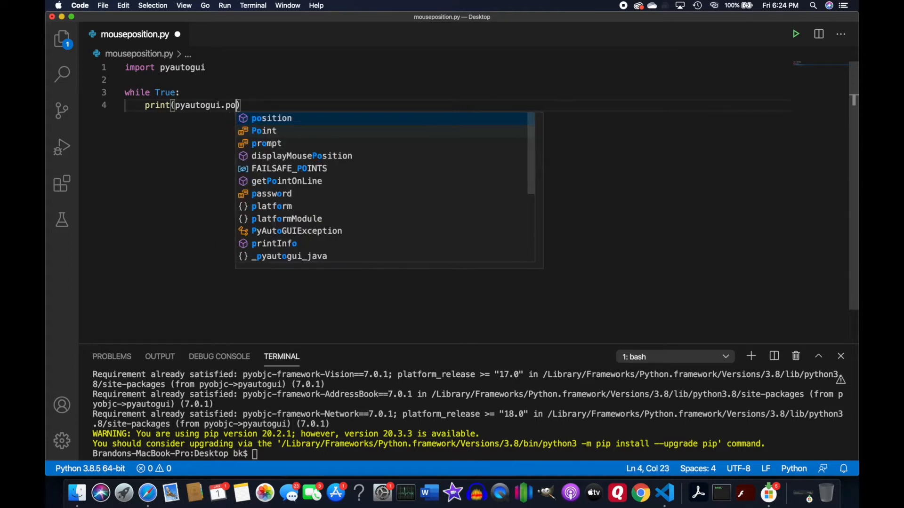
text(sition)
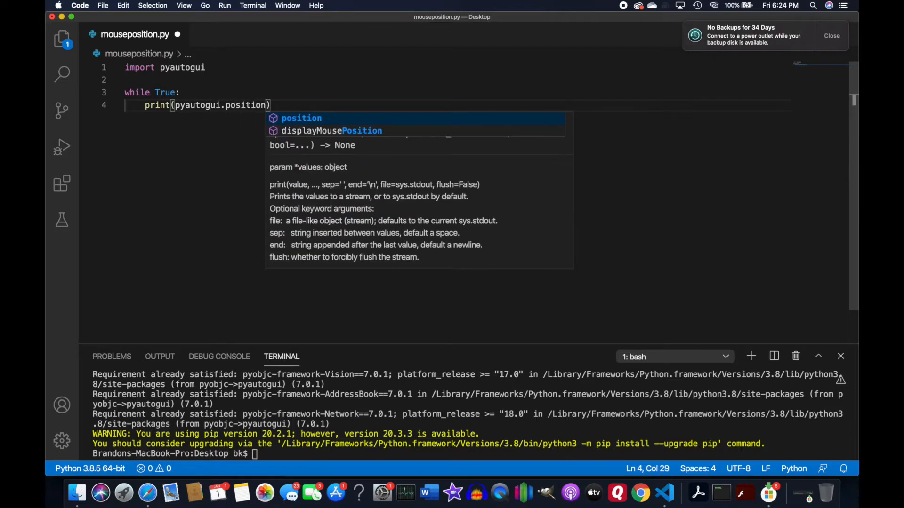
text(())
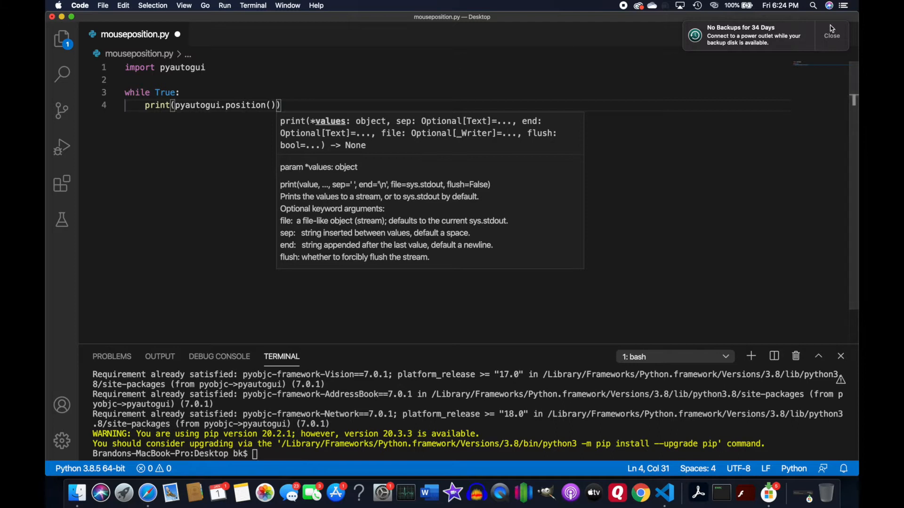
click(258, 211)
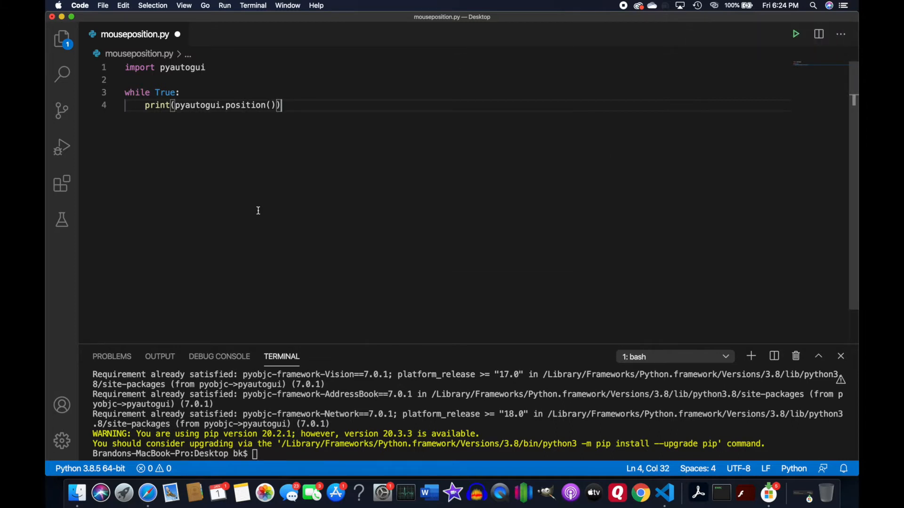
Run mouseposition.py from the editor, then pip install pyobjc-core after the missing-module error.
right_click(299, 152)
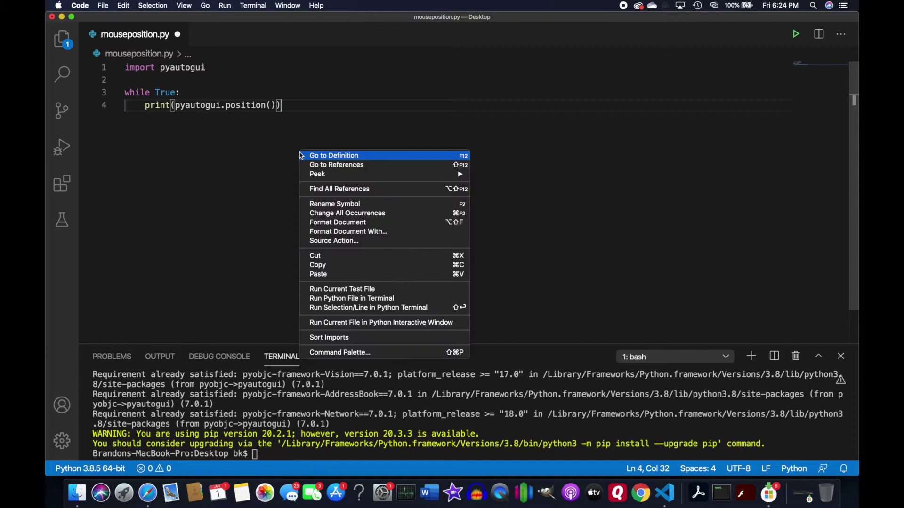
click(328, 300)
text(pip install pyobjc-core)
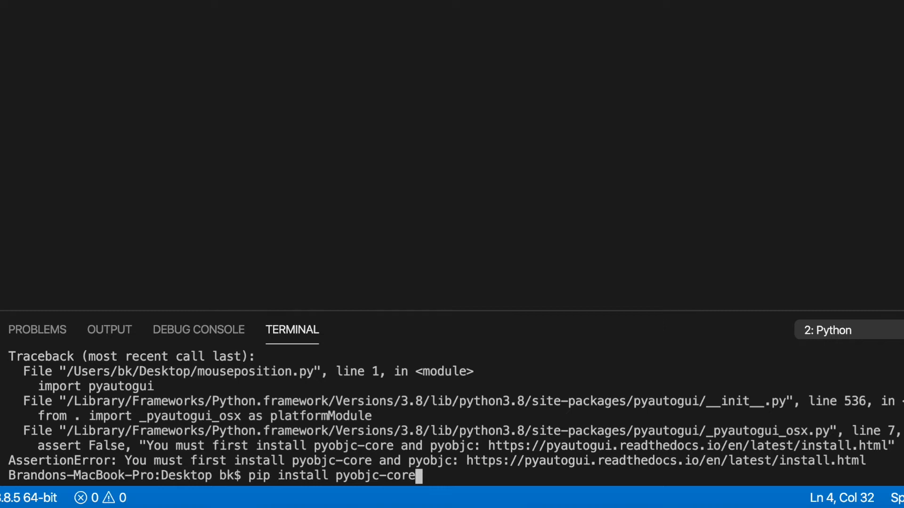
key(Return)
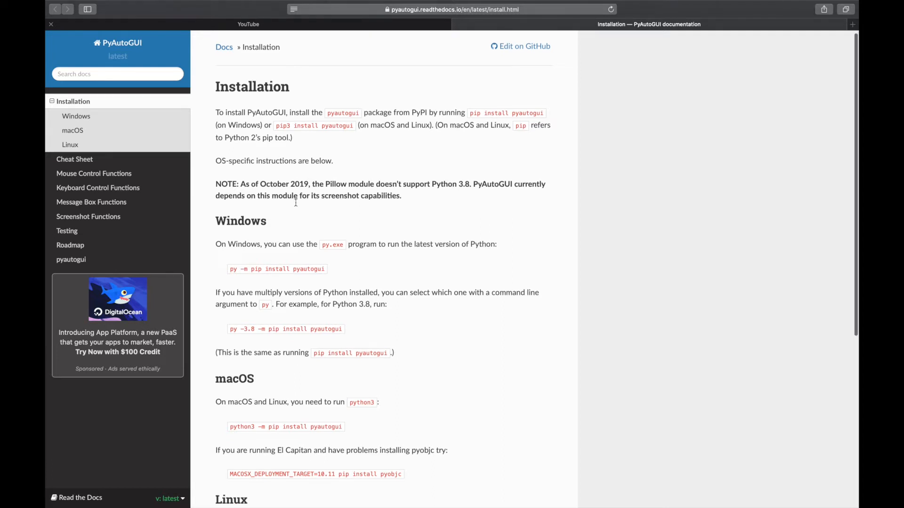
scroll(296, 204, down, 3)
scroll(296, 204, down, 3)
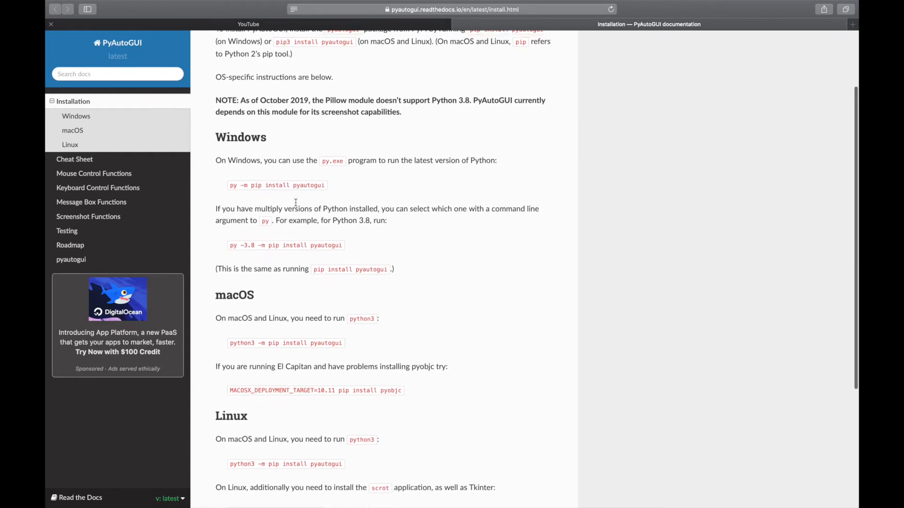
scroll(295, 204, down, 2)
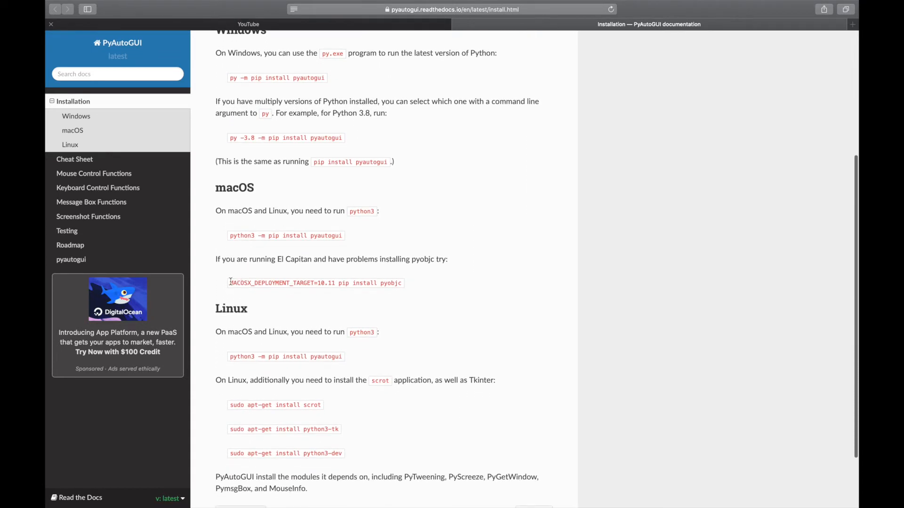
Select the macOS MACOSX_DEPLOYMENT_TARGET pip install pyobjc command in the docs.
drag(229, 283, 392, 284)
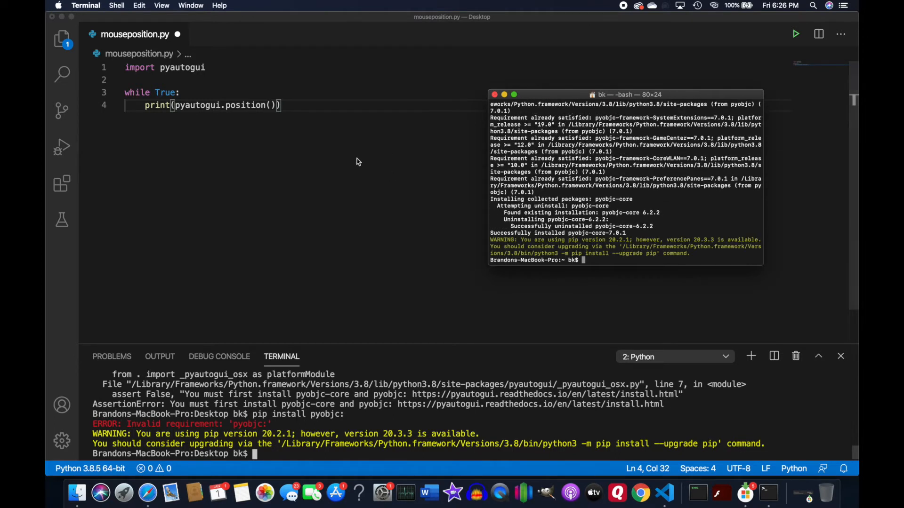
Return to VS Code and run mouseposition.py again to stream live coordinates.
click(404, 263)
right_click(345, 188)
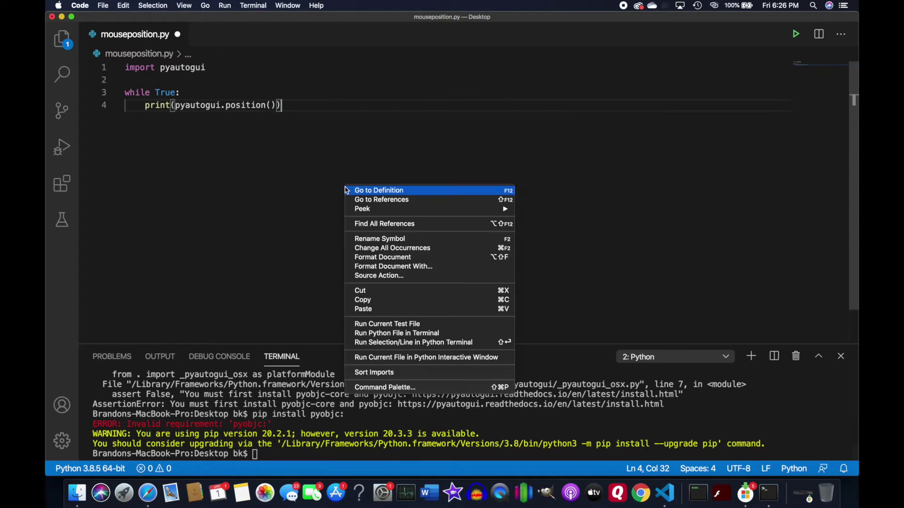
click(396, 333)
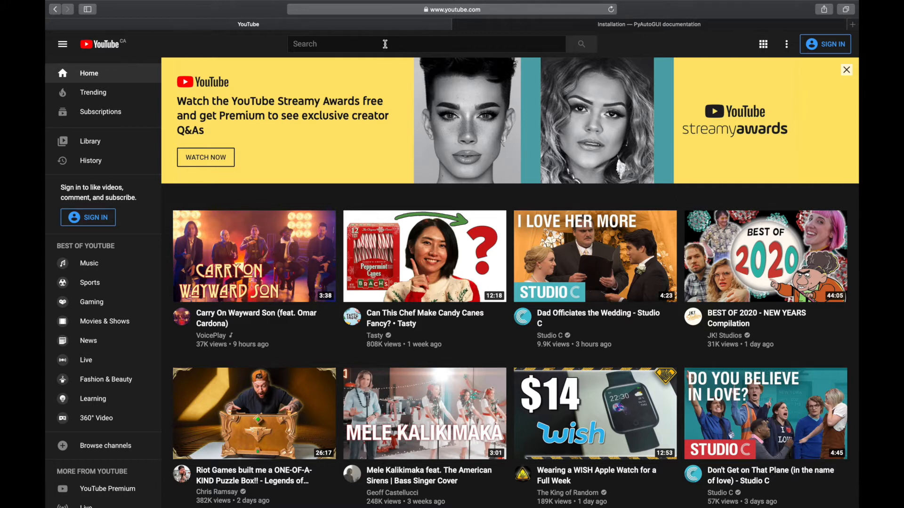
Switch between YouTube and VS Code to read the search box's printed screen coordinates.
key(super+Tab)
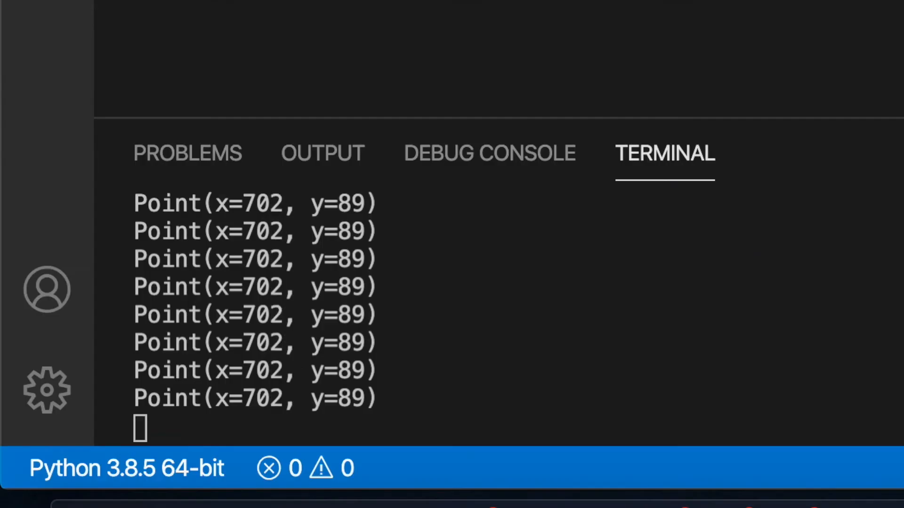
key(super+Tab)
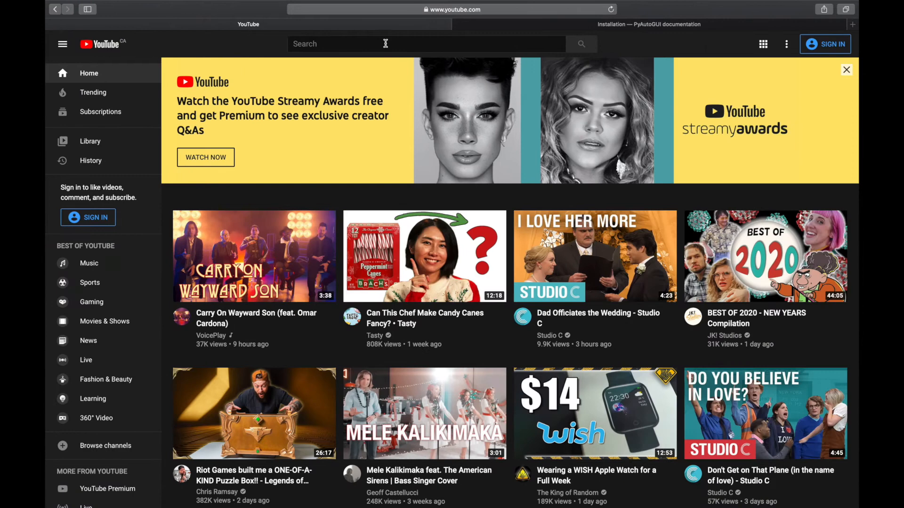
mouse_move(409, 254)
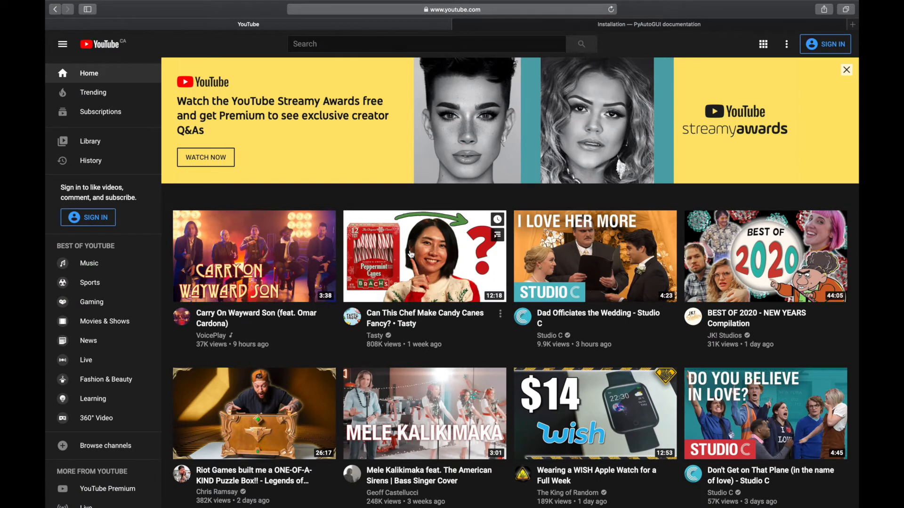
key(super+Tab)
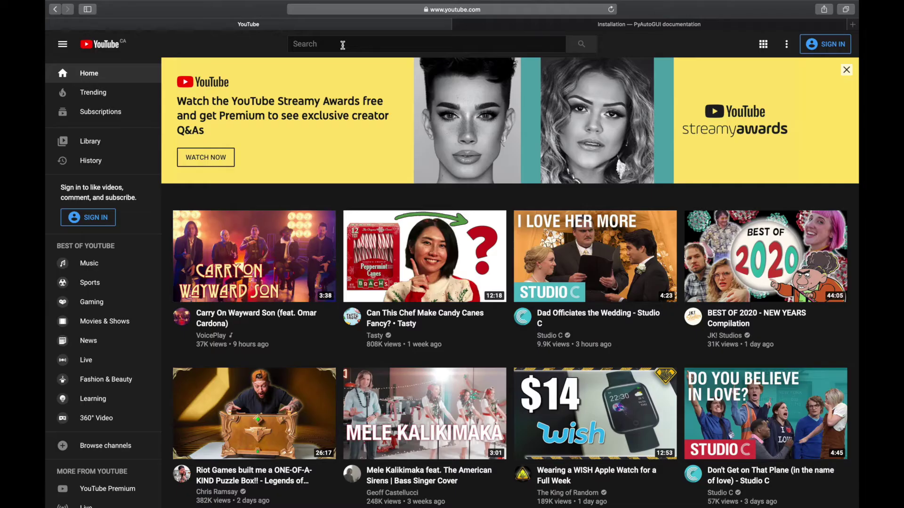
key(super+Tab)
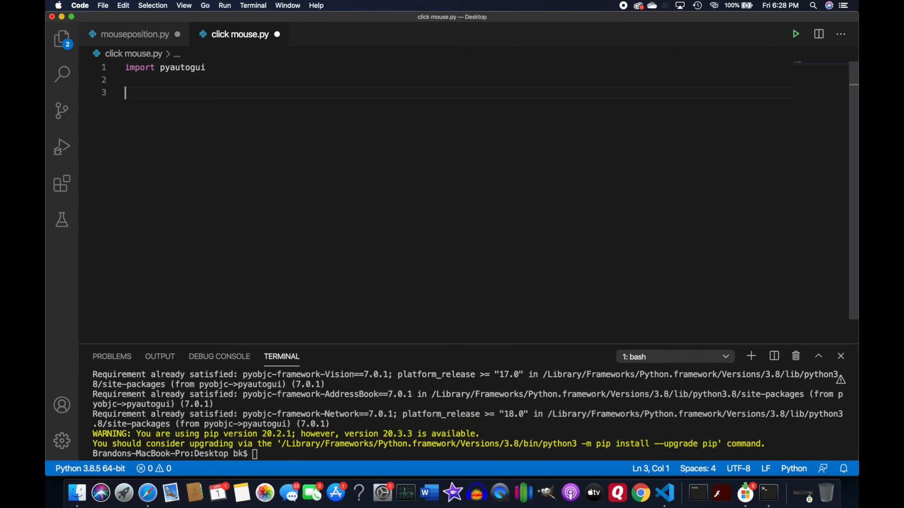
text(py)
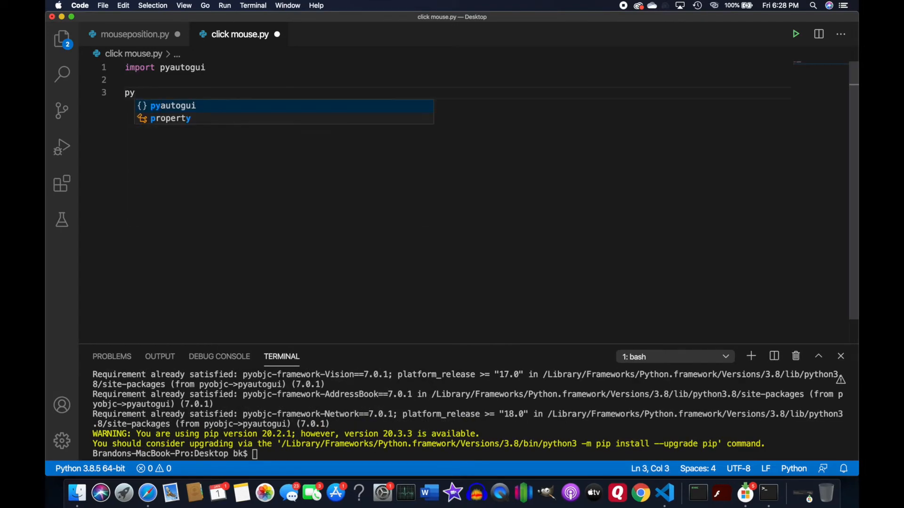
text(aut)
text(g)
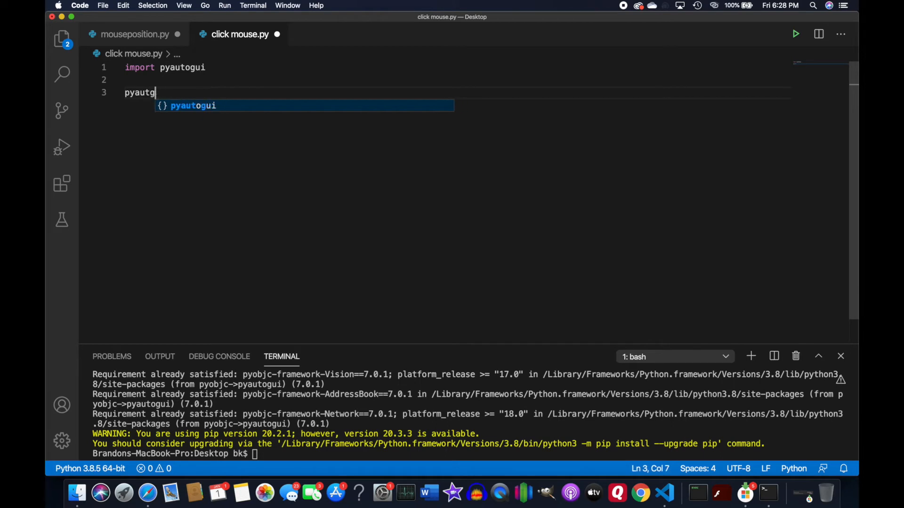
key(BackSpace)
text(ogui.cli)
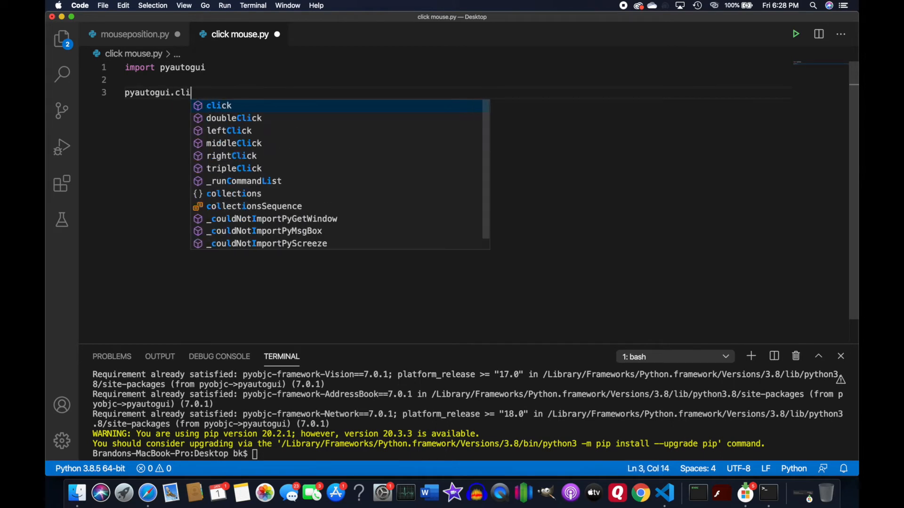
text(ck()
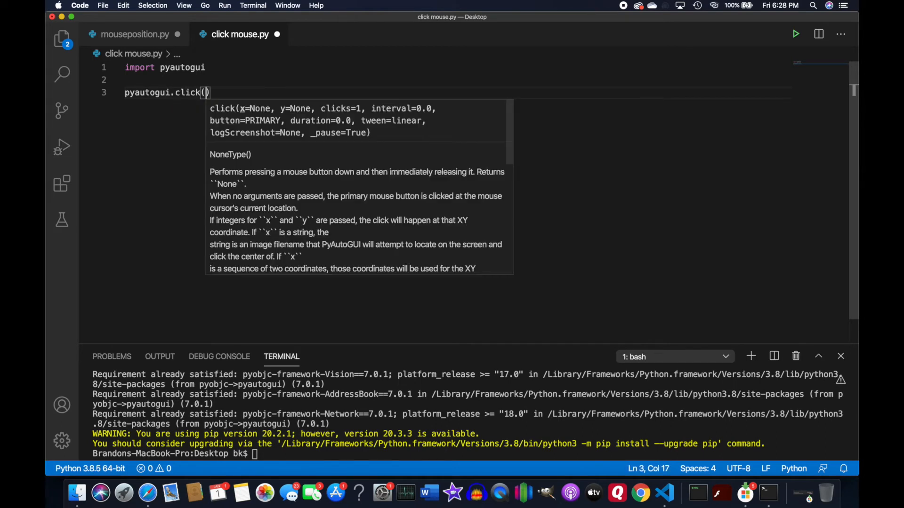
text(610)
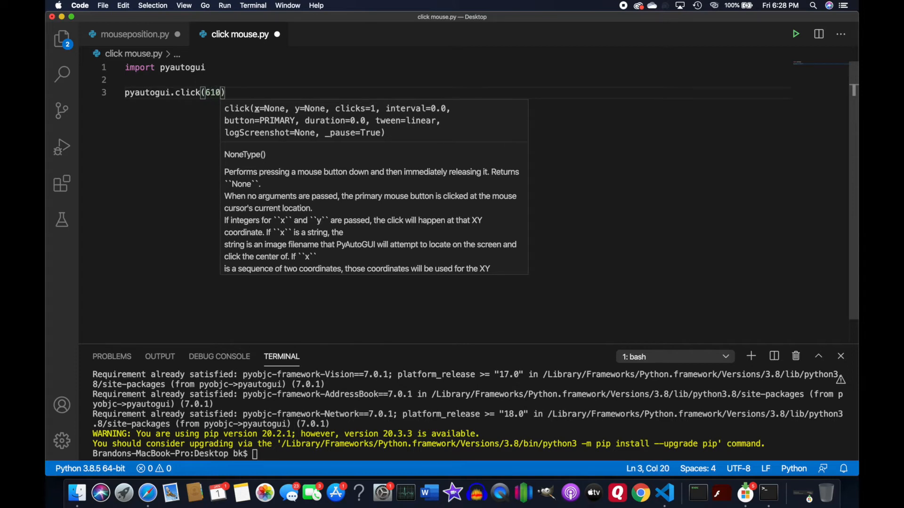
text(,90)
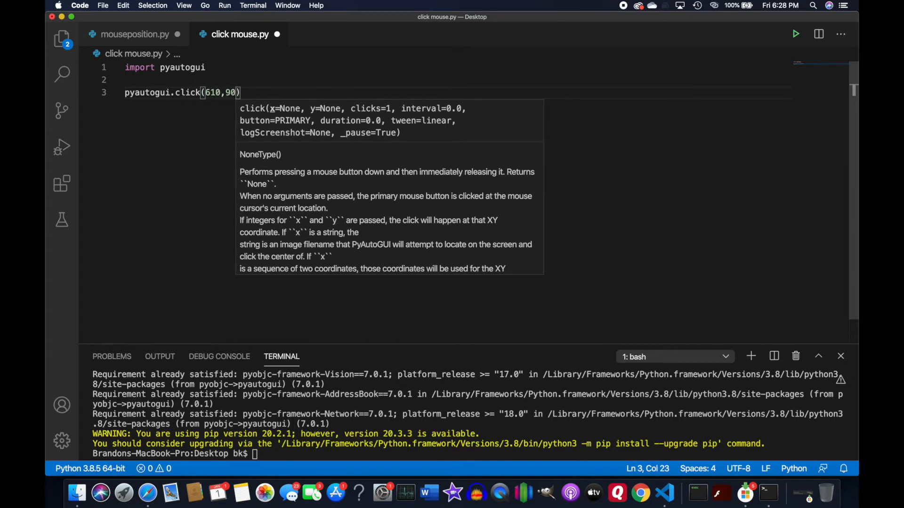
Finish the pyautogui.click(610,90) line and add an empty line after it.
click(248, 92)
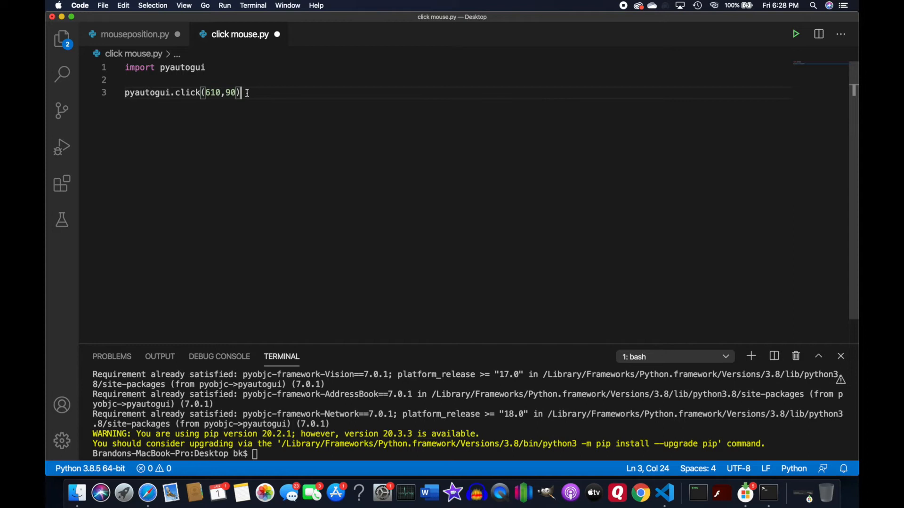
key(Return)
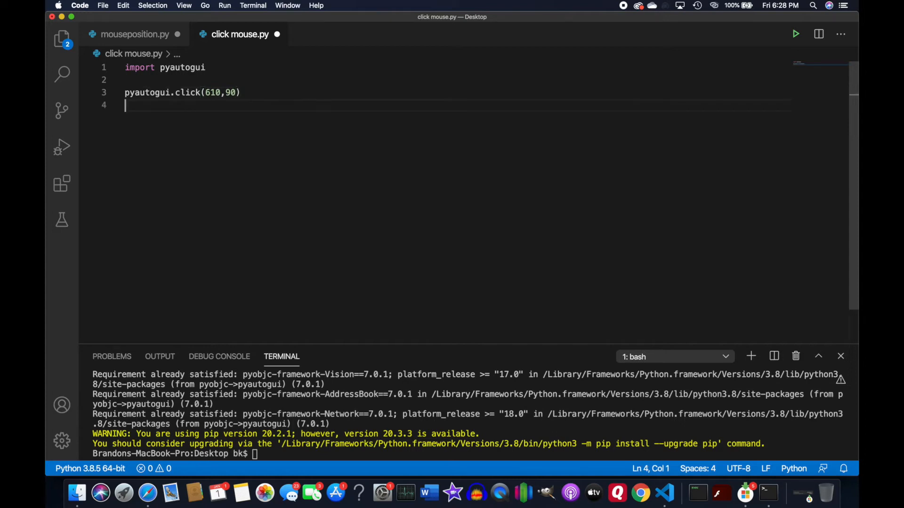
right_click(394, 79)
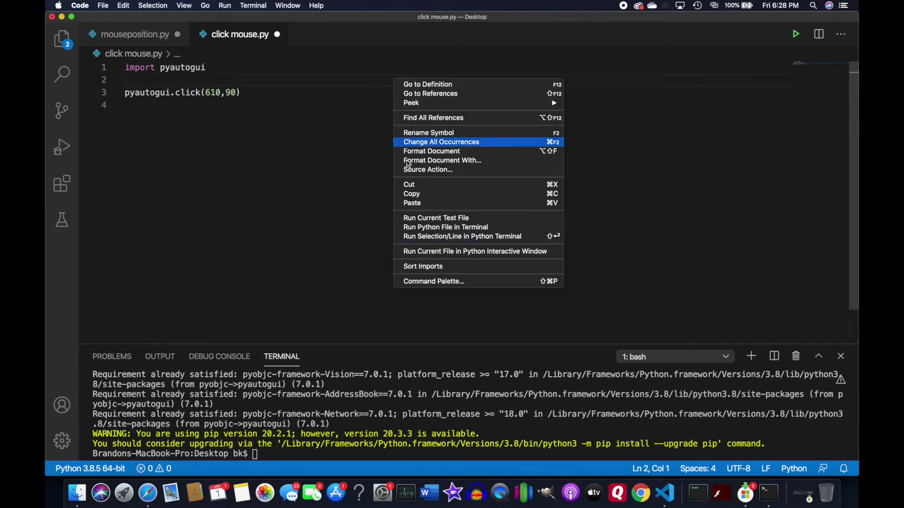
Run click mouse.py and open System Preferences from the Accessibility Access prompt.
click(421, 228)
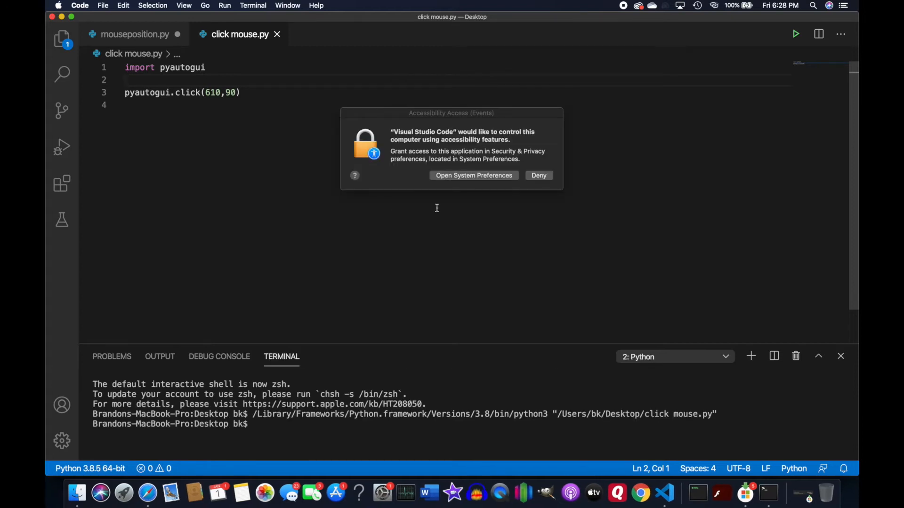
click(469, 177)
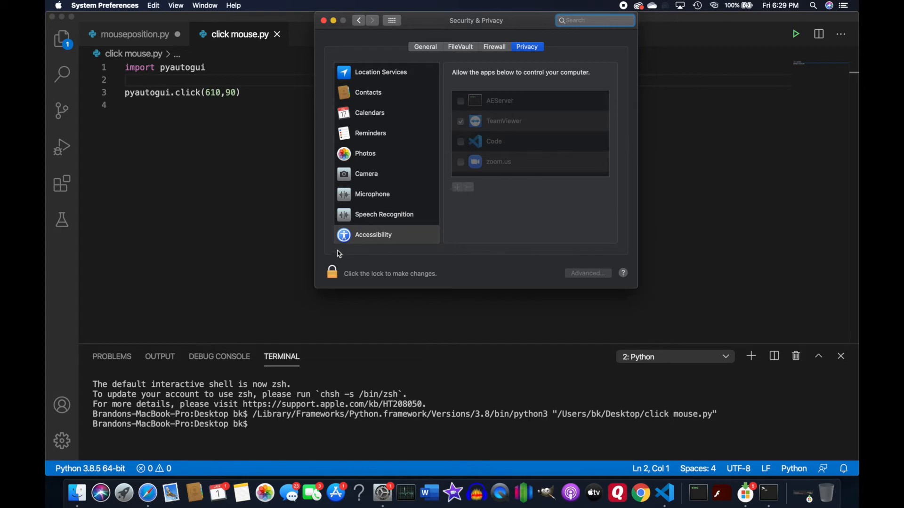
Unlock Security & Privacy, enable Code under Accessibility, and lock it again.
click(333, 273)
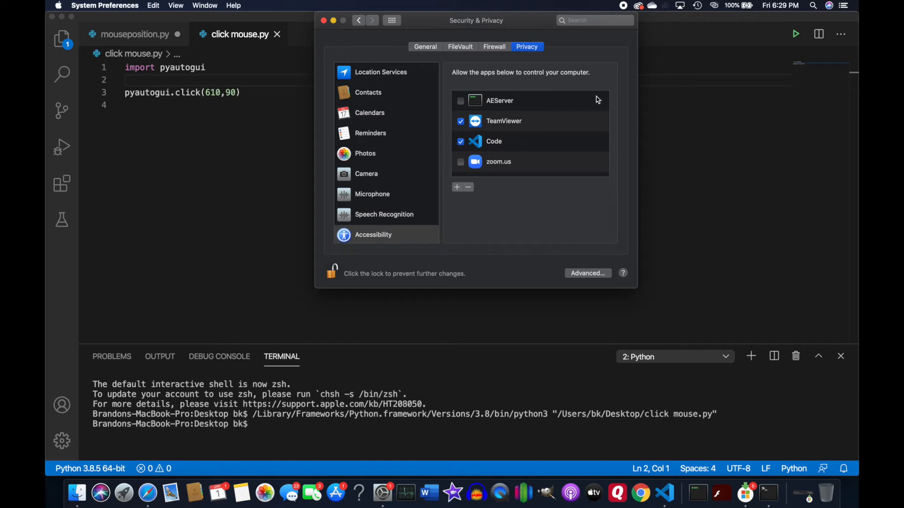
click(332, 273)
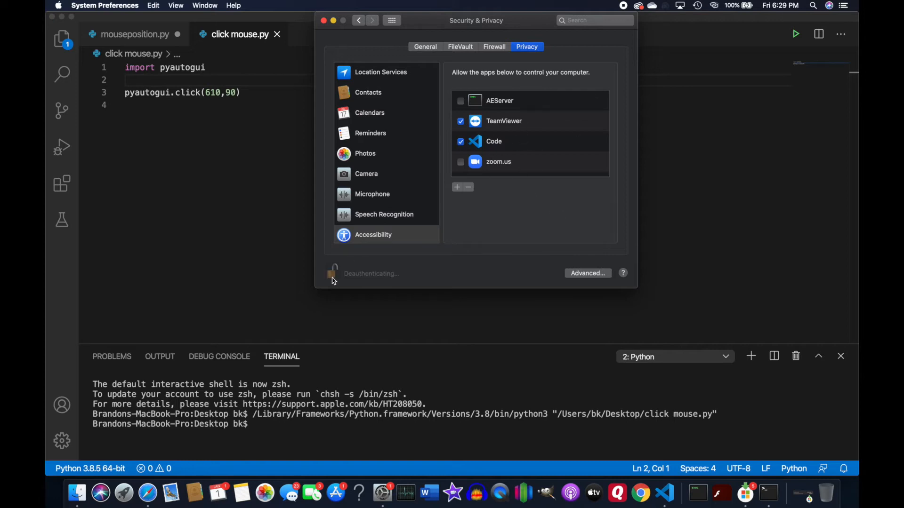
Close Security & Privacy, rerun click mouse.py, and insert a blank line above the click call.
click(323, 21)
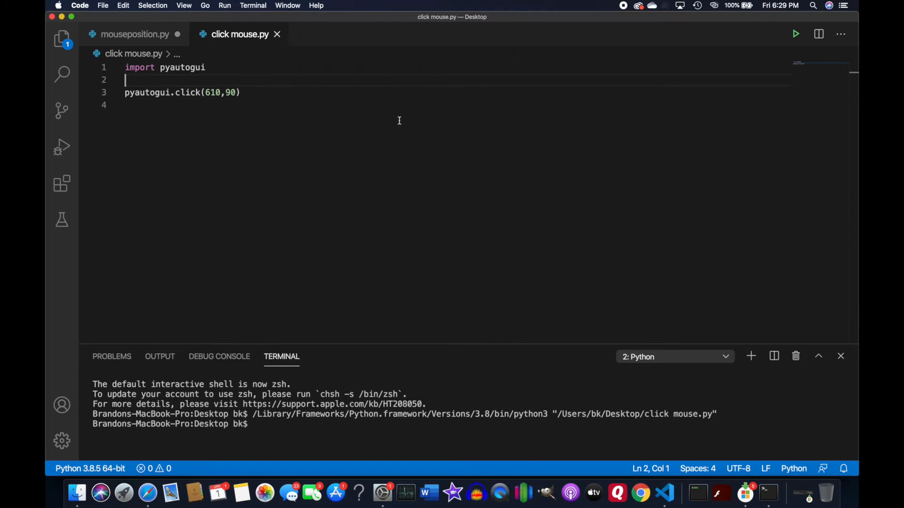
right_click(345, 146)
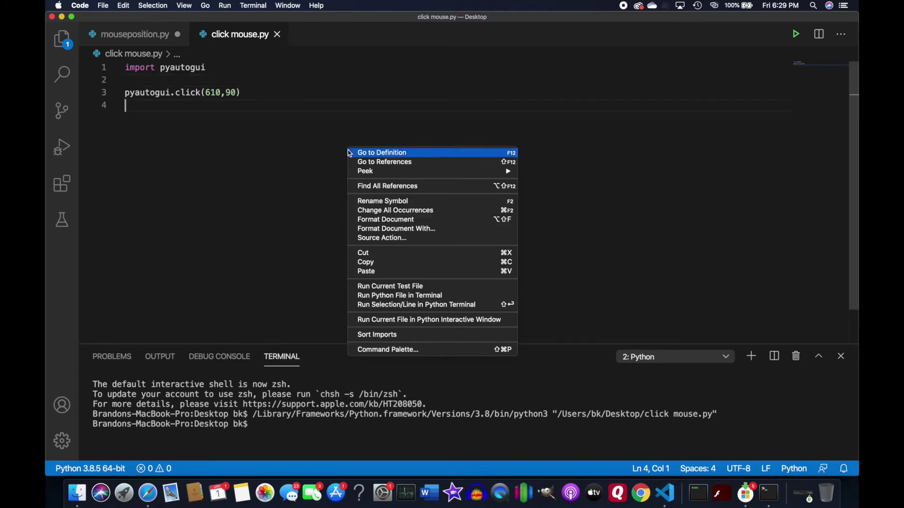
click(389, 295)
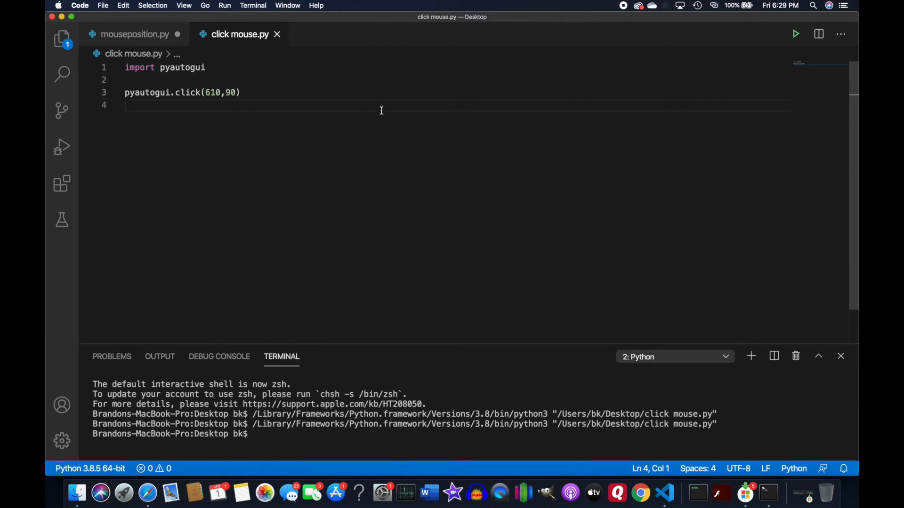
click(161, 82)
key(Return)
text(sleep()
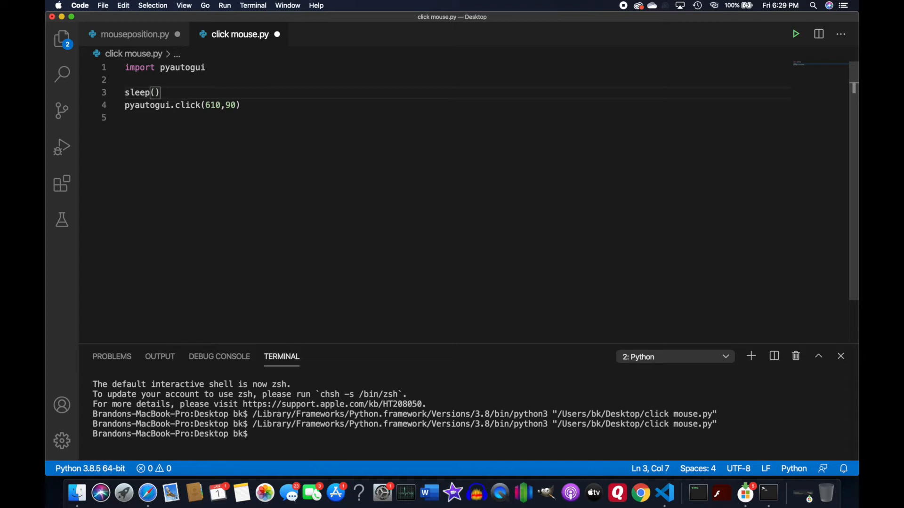
Import sleep from time on line 2 and call sleep(5) above the click line.
click(161, 79)
text(from )
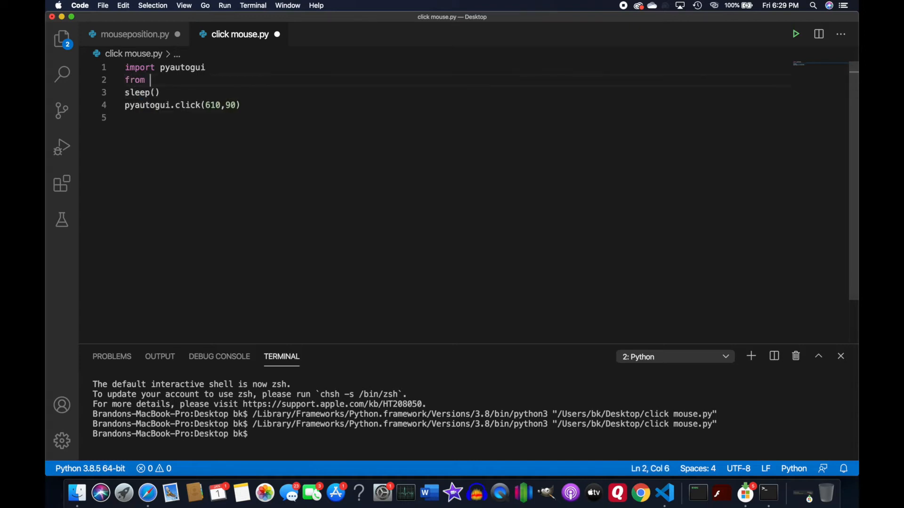
text(time imo)
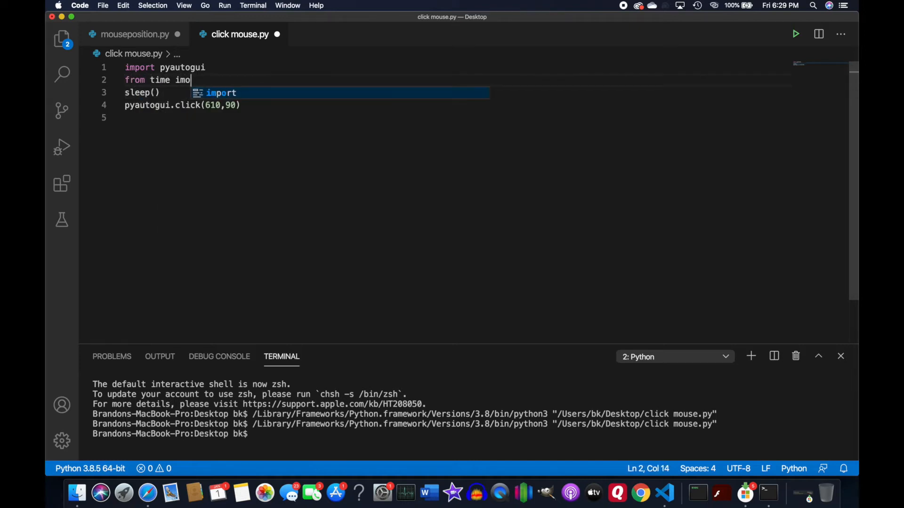
key(BackSpace)
text(port s)
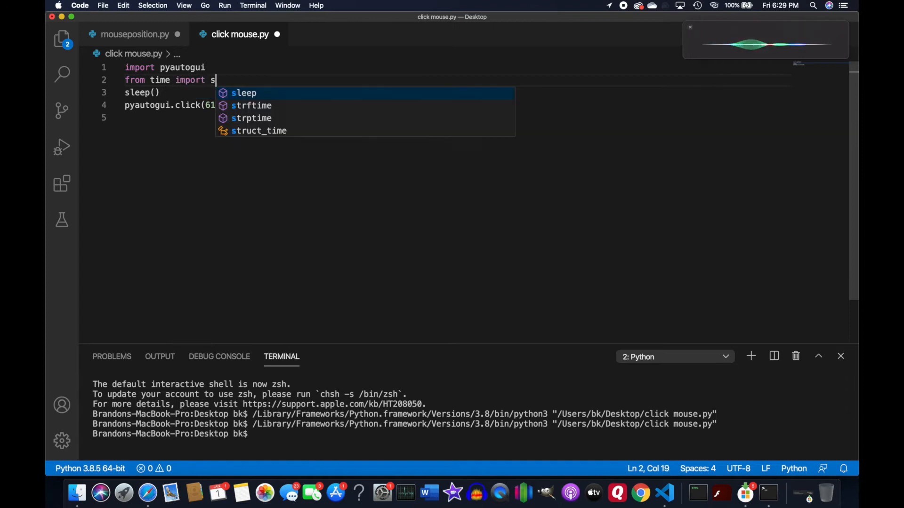
text(leep)
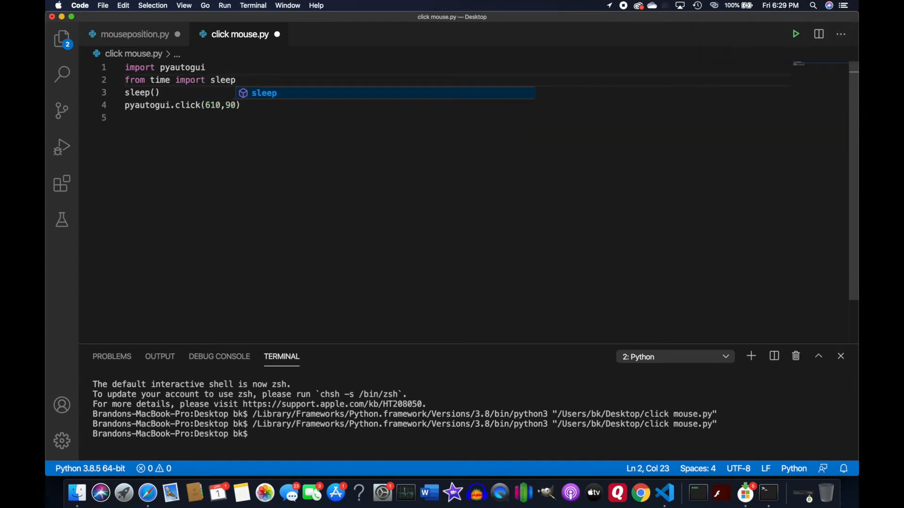
click(161, 142)
mouse_move(138, 93)
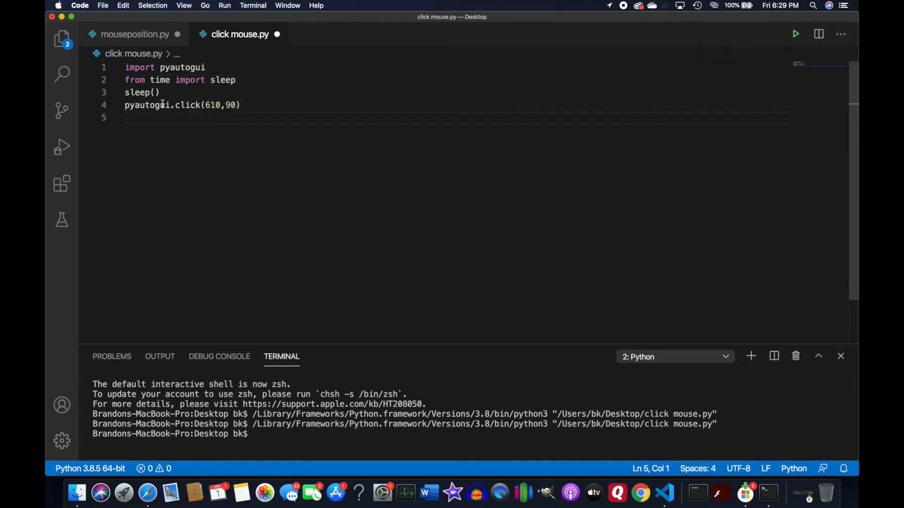
click(153, 92)
text(5)
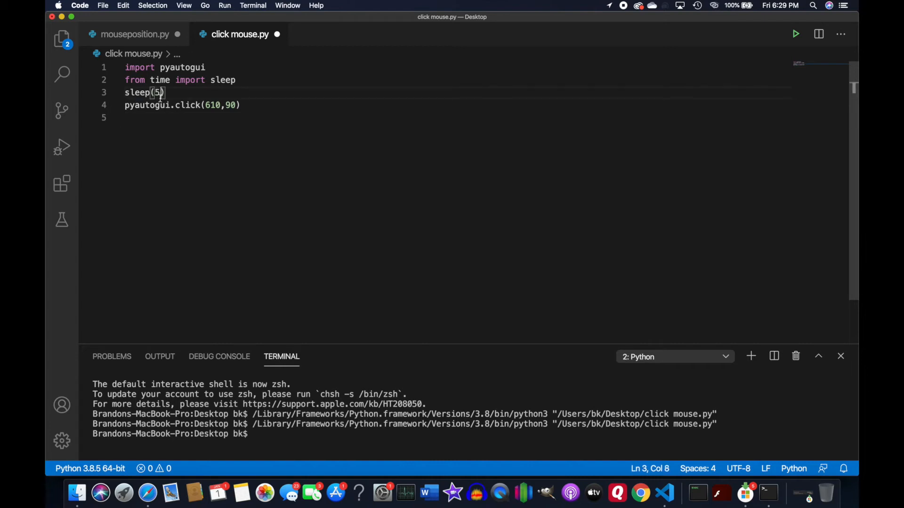
Add a blank line after the imports and bring up the run options.
click(247, 80)
key(Return)
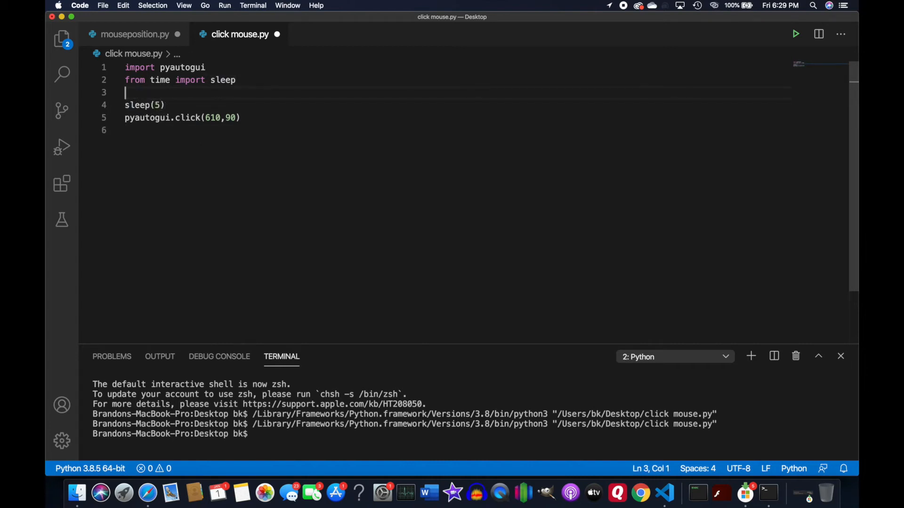
click(273, 145)
right_click(286, 208)
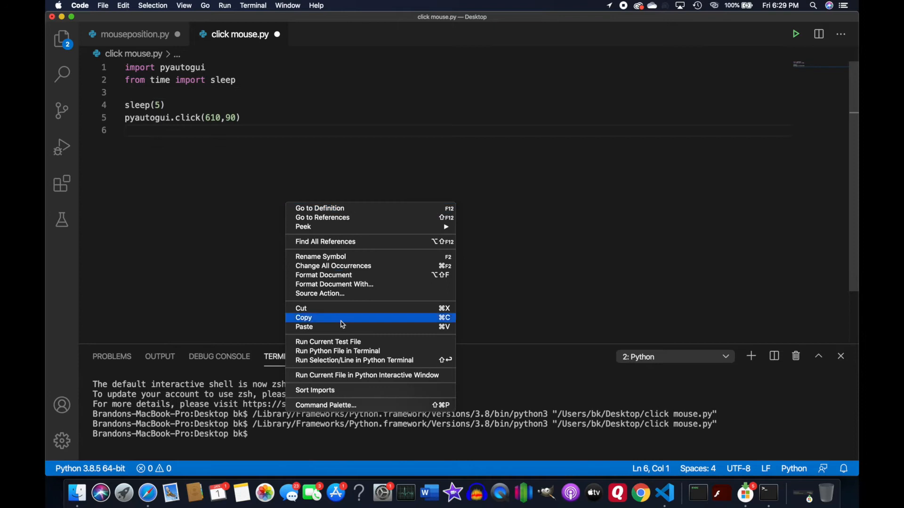
Run the script, watch its delayed click land in YouTube's search box, then return to the editor.
click(341, 351)
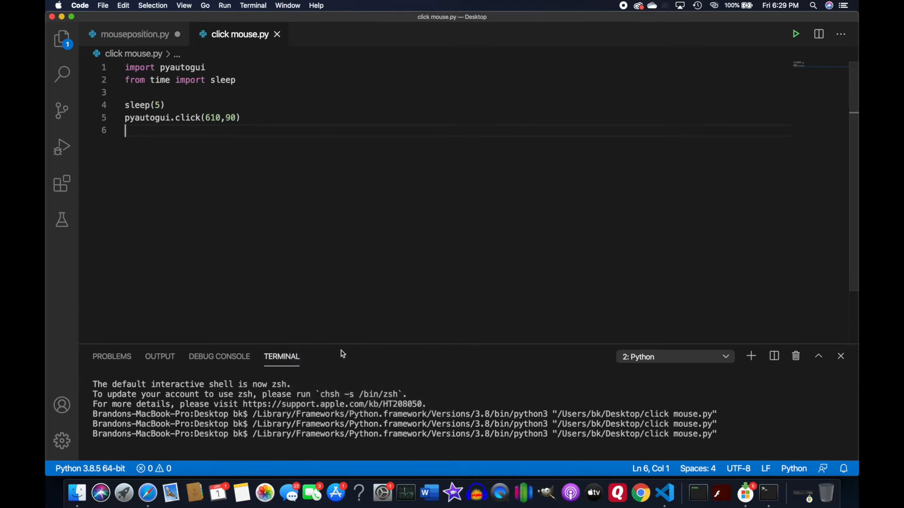
key(super+Tab)
key(Tab)
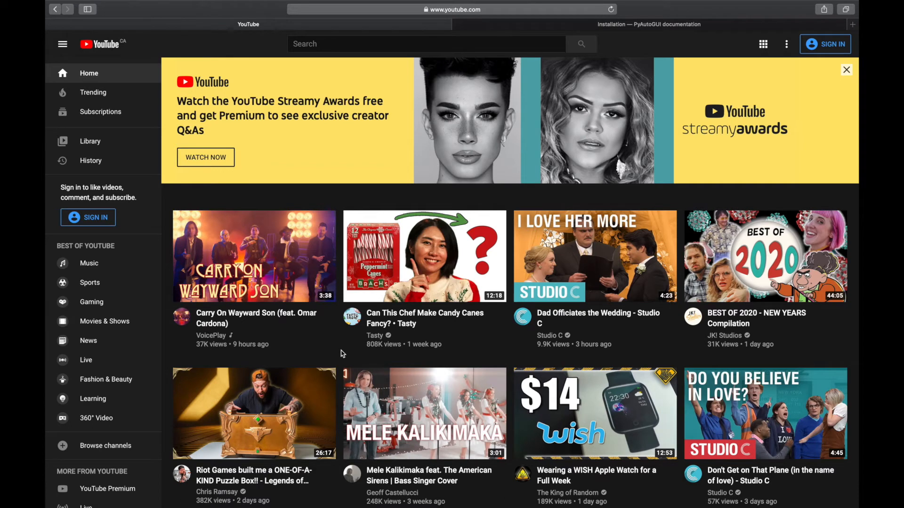
click(340, 43)
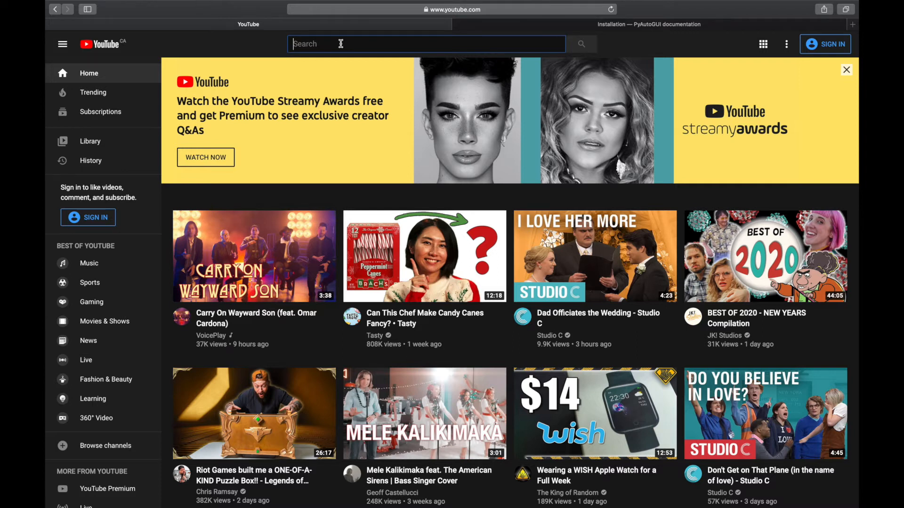
key(ctrl+Left)
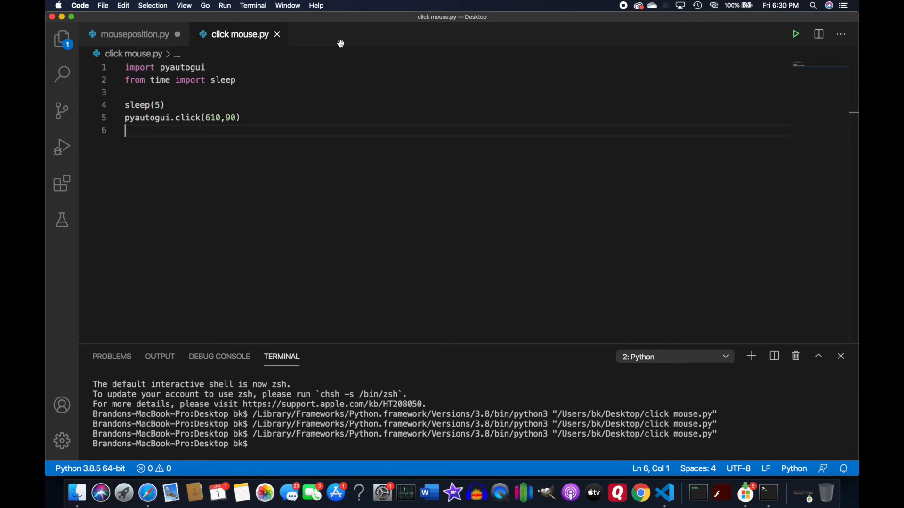
Add pyautogui.write('BaldGuyDIY') on line 7 after the click.
key(Return)
text(py)
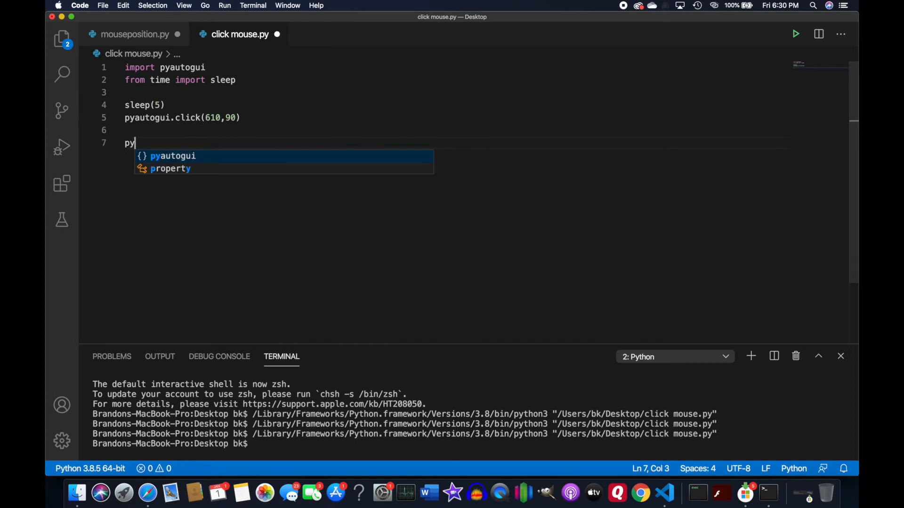
text(autogui.)
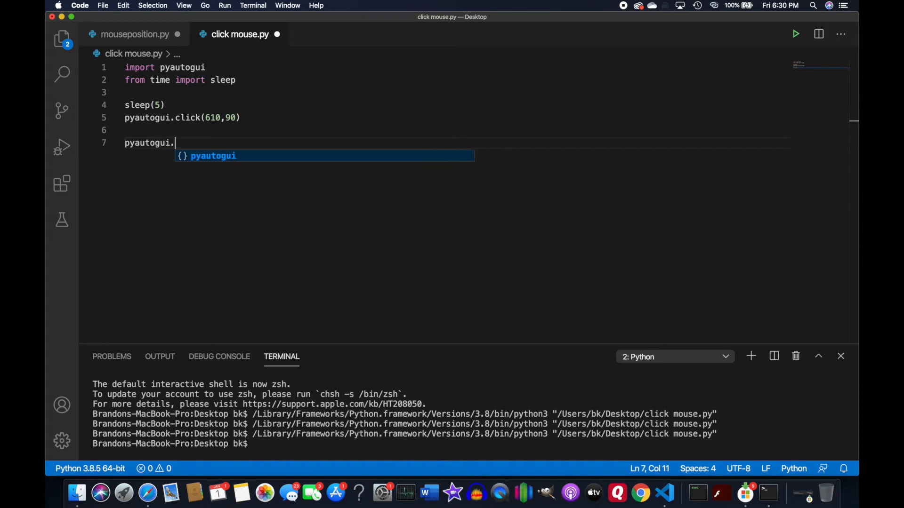
text(d)
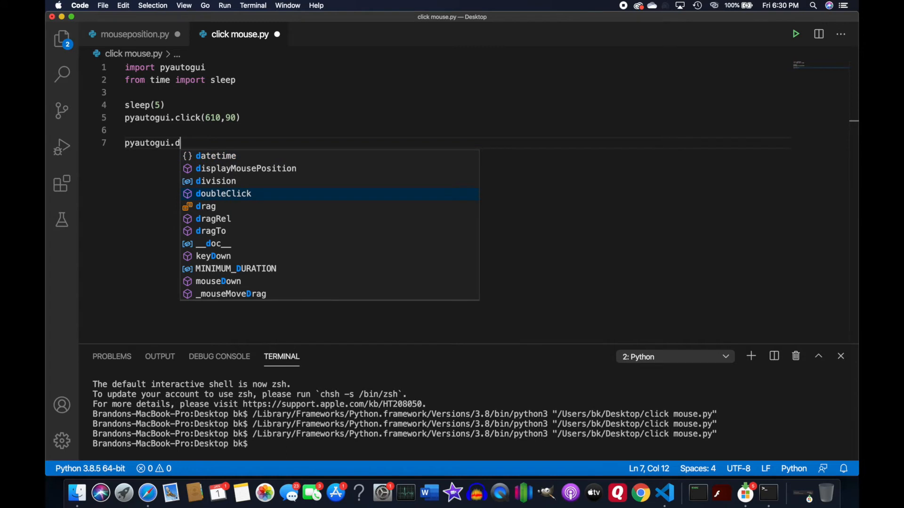
key(BackSpace)
text(ri)
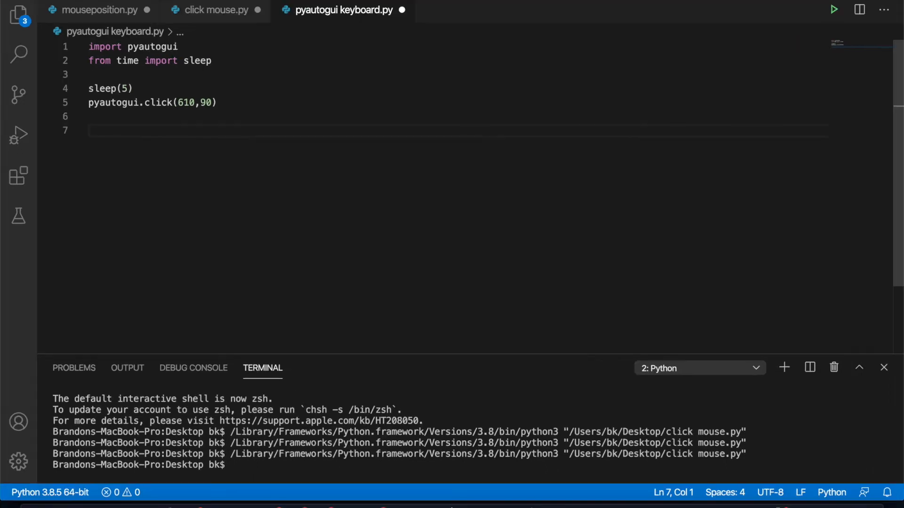
text(py)
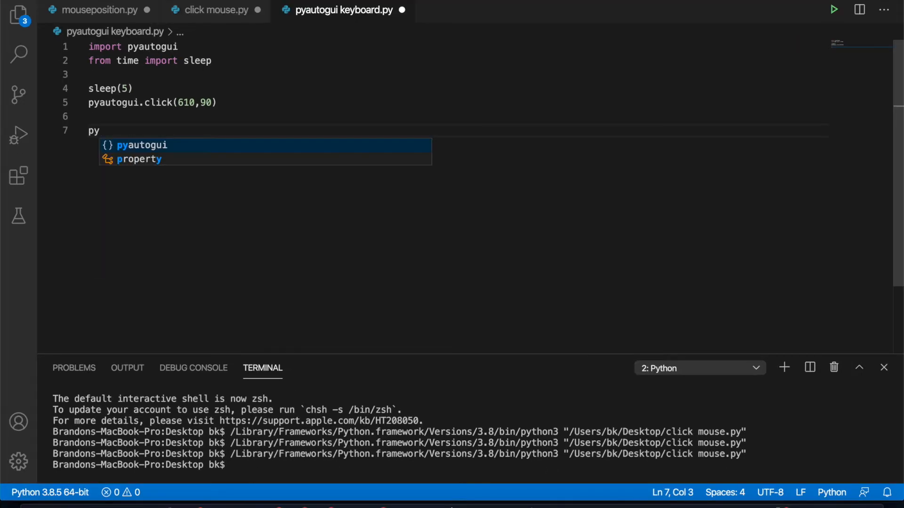
text(a)
key(Tab)
text(.)
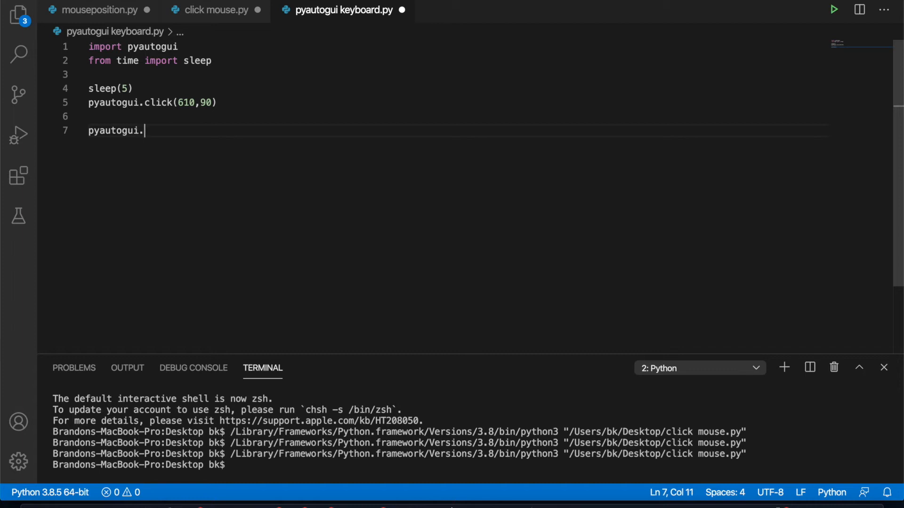
text(write(')
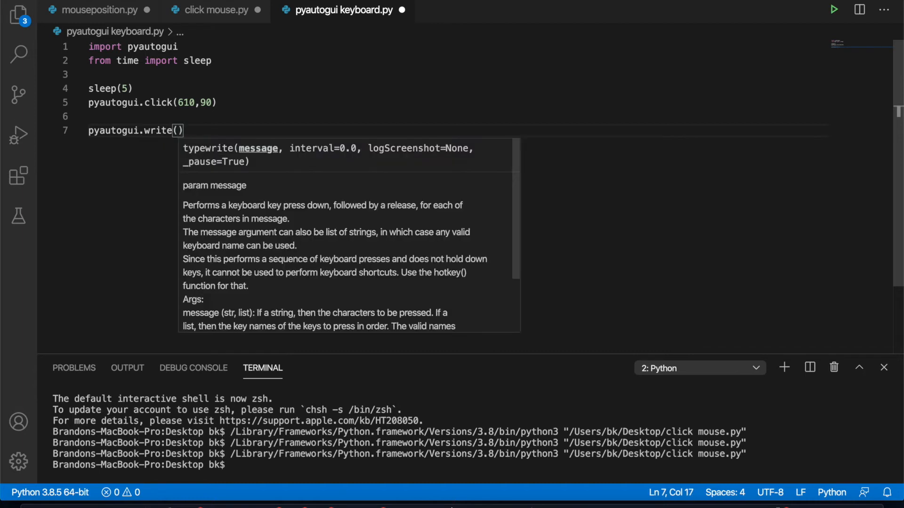
key(Escape)
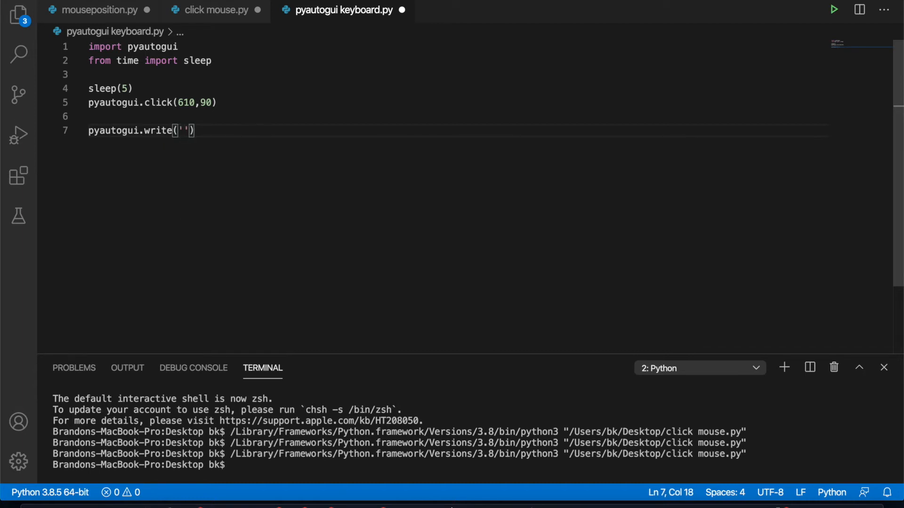
text(BaldG)
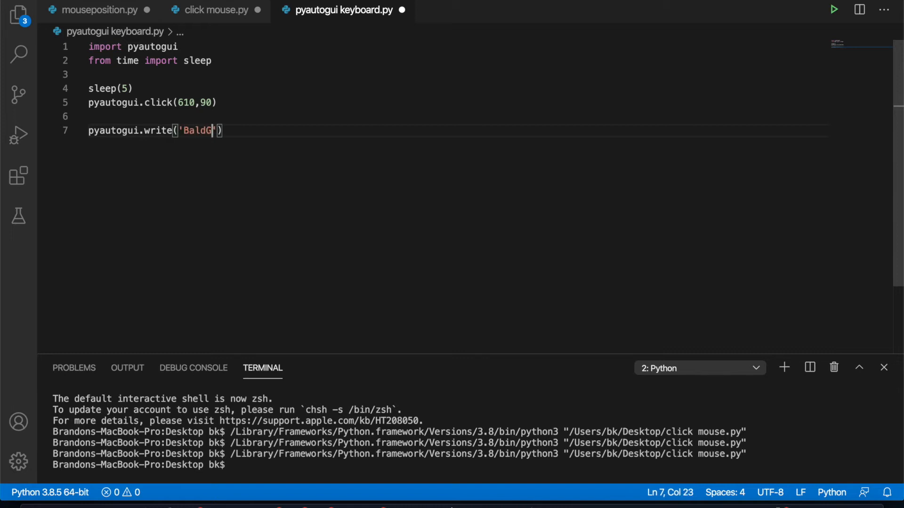
text(uyDIY)
key(End)
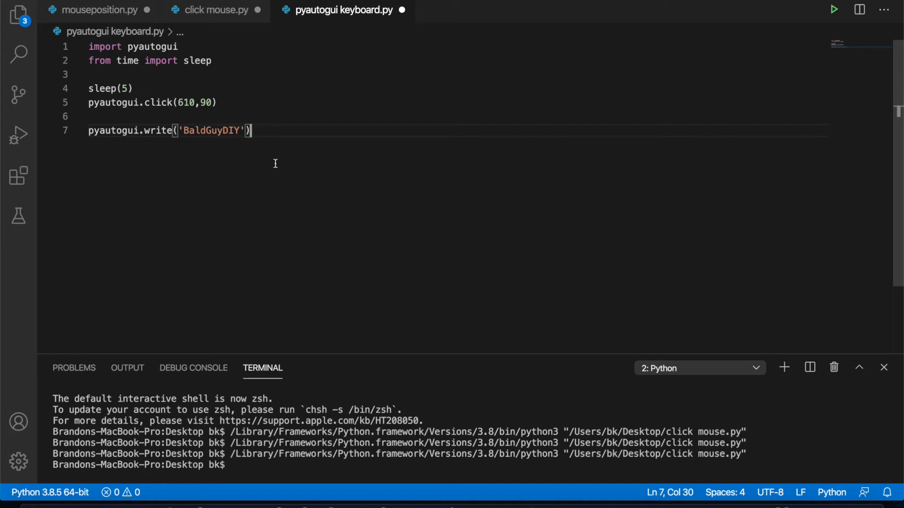
right_click(275, 164)
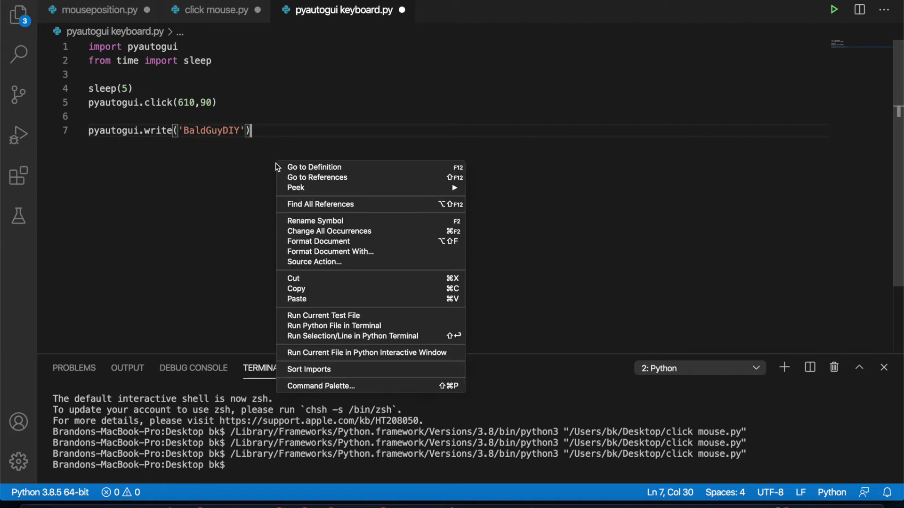
Run the keyboard script so it types BaldGuyDIY into YouTube, then submit the search.
click(321, 329)
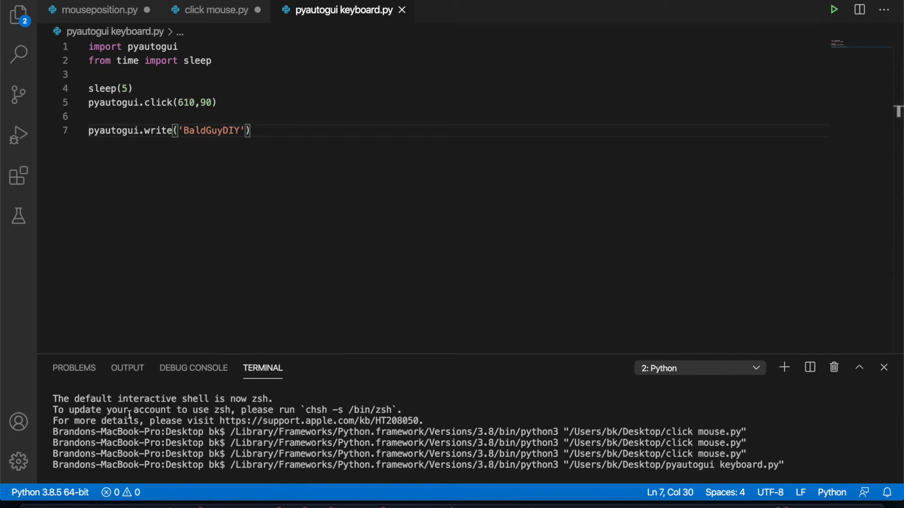
key(super+Tab)
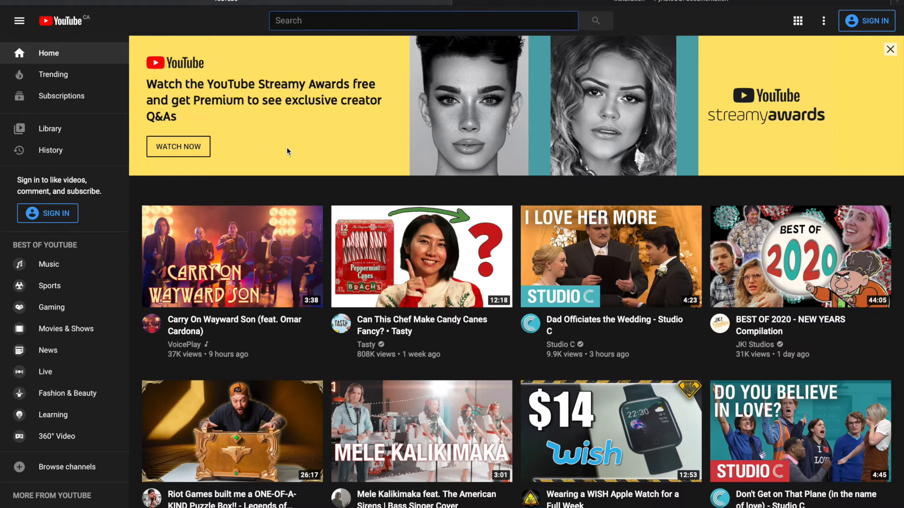
text(BaldGuyDIY)
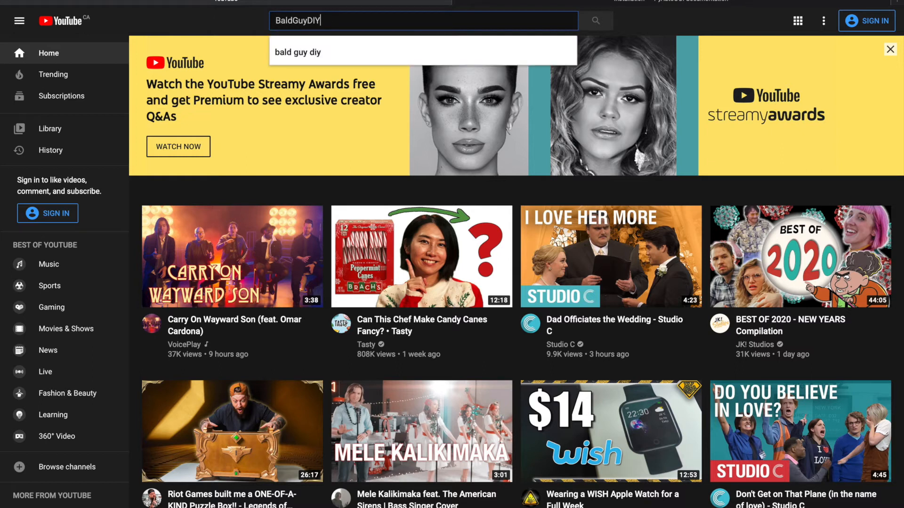
click(596, 22)
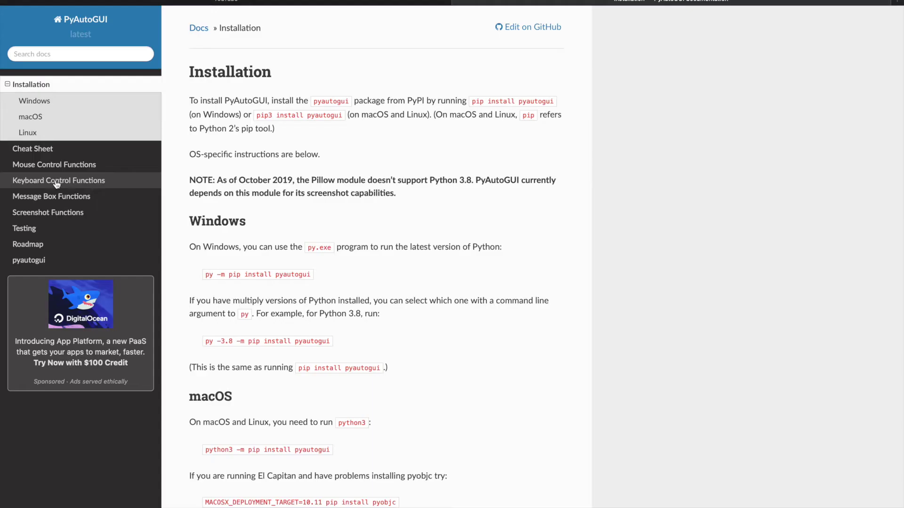
click(60, 178)
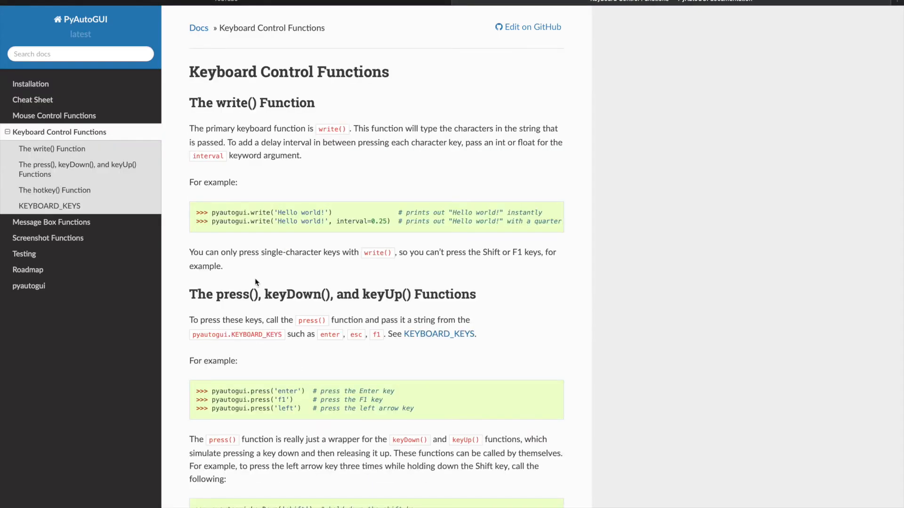
scroll(255, 278, down, 1)
scroll(255, 278, down, 3)
scroll(255, 278, down, 1)
scroll(255, 279, down, 1)
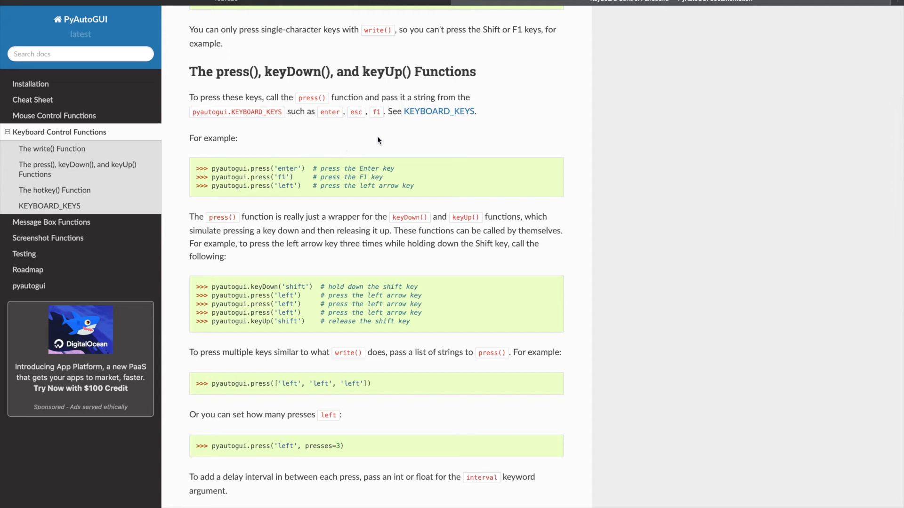
Jump to the KEYBOARD_KEYS list of valid key names, then return to the editor.
click(422, 114)
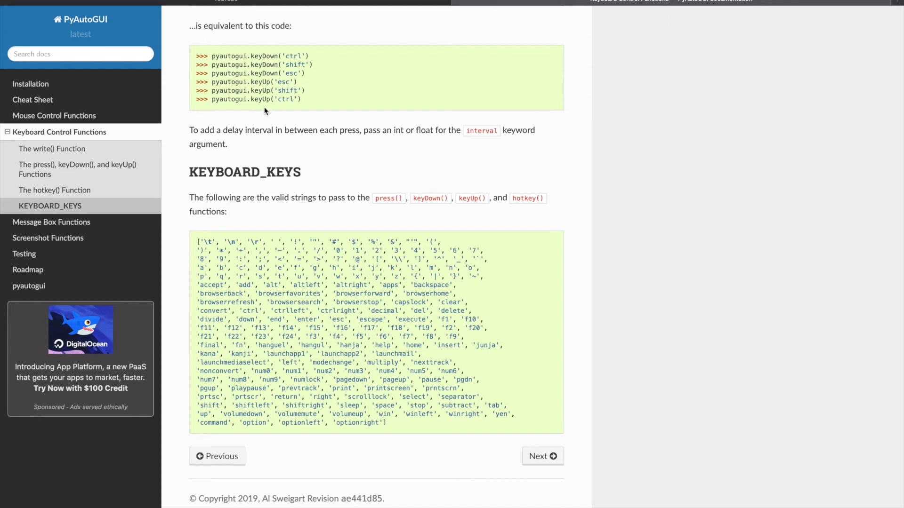
key(super+Tab)
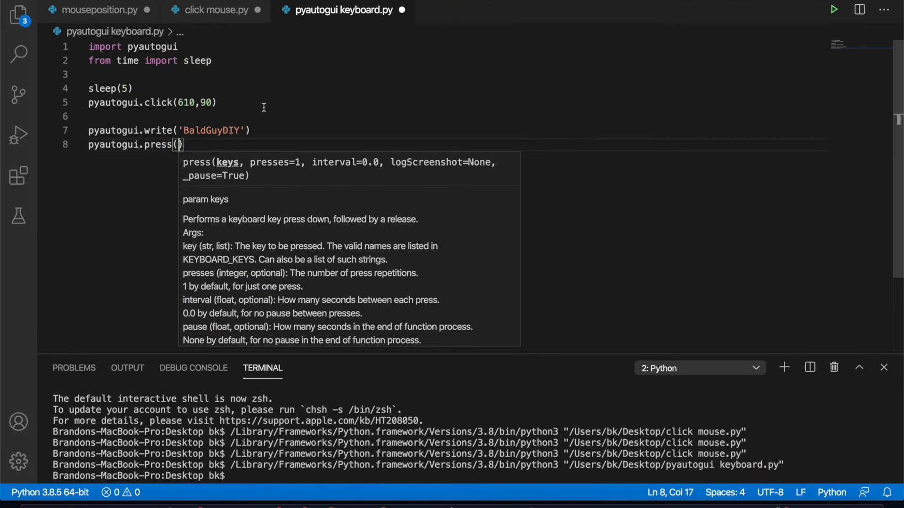
text('enter)
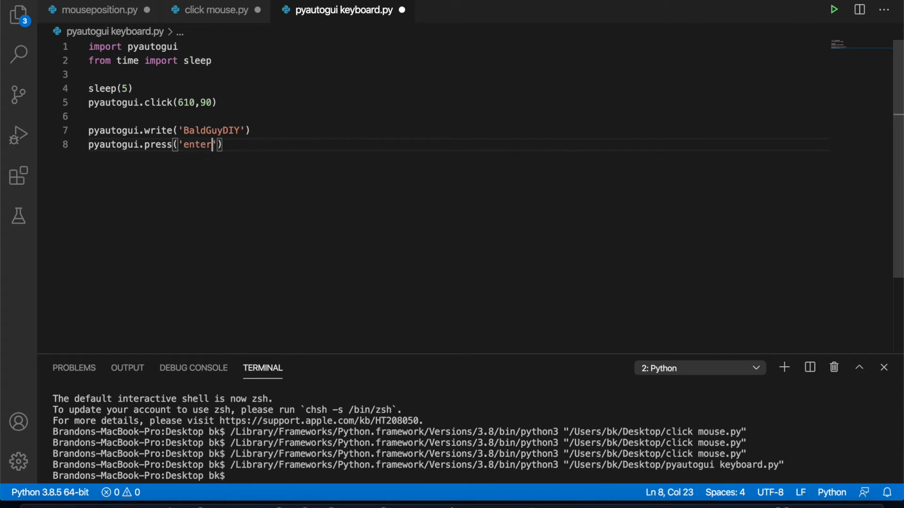
Finish pyautogui.press('enter') on line 8, rerun so the search submits itself, then return to the docs.
click(255, 145)
right_click(263, 172)
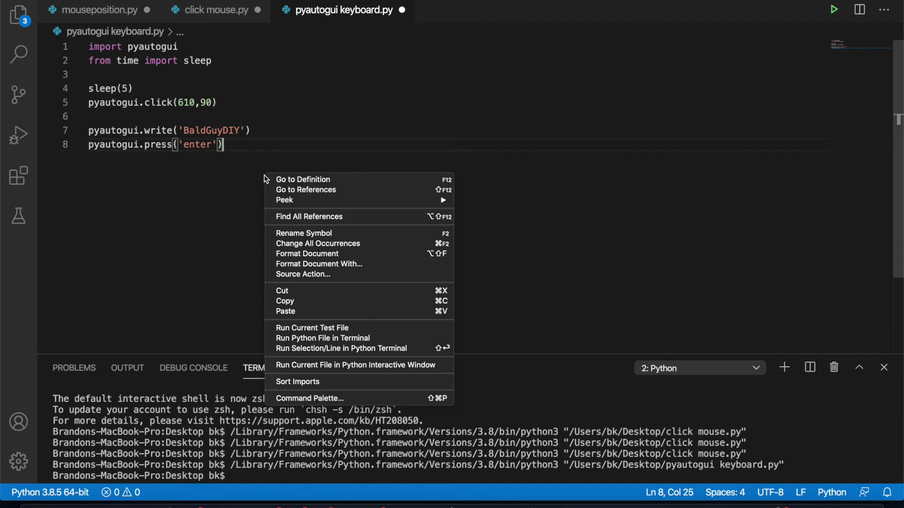
click(309, 337)
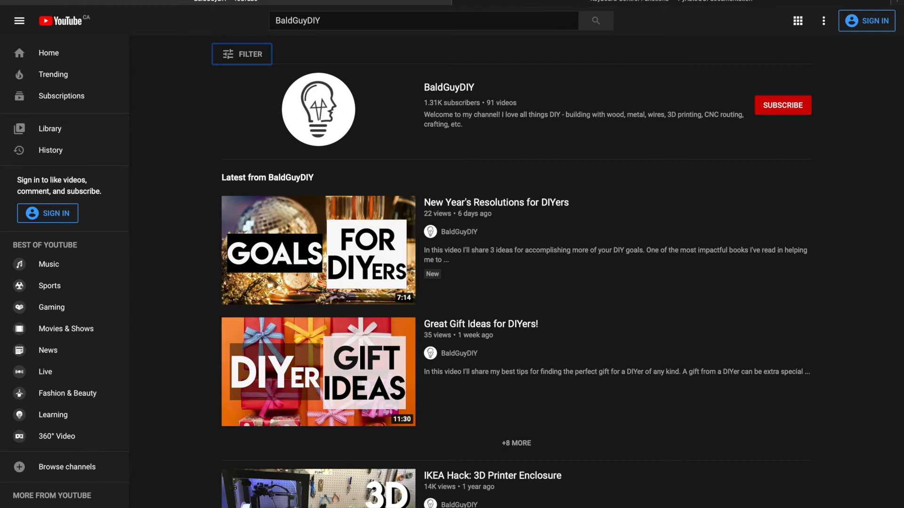
key(ctrl+Left)
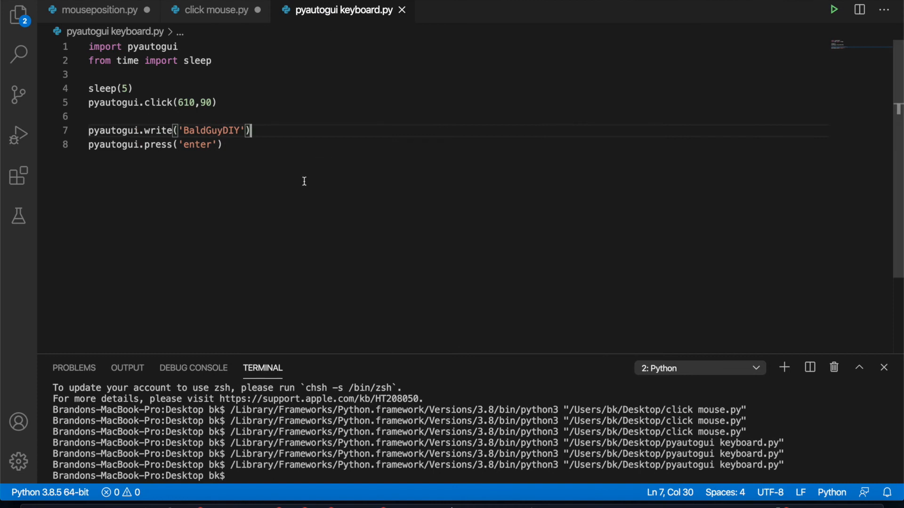
click(259, 151)
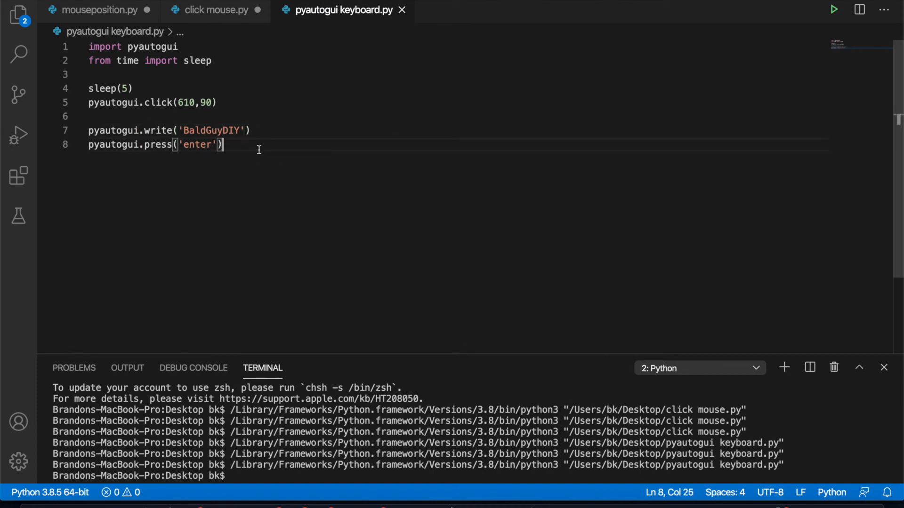
key(ctrl+Right)
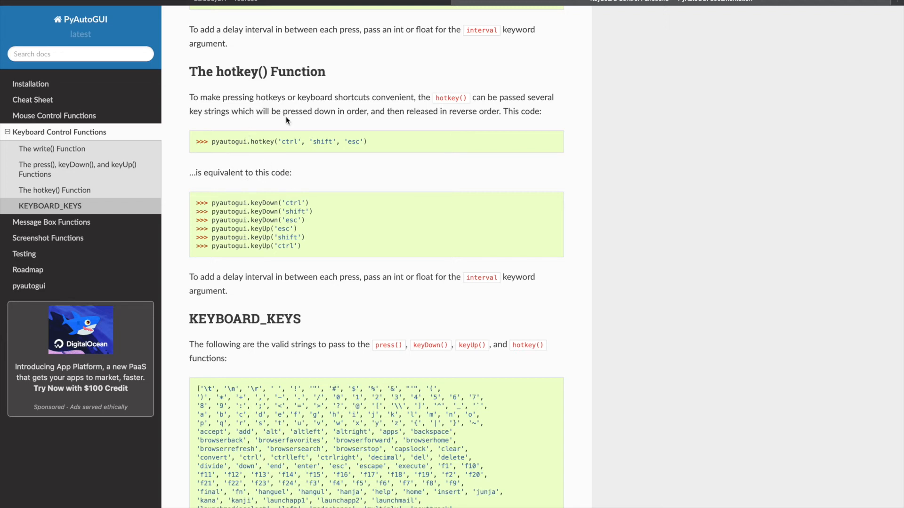
scroll(287, 116, up, 5)
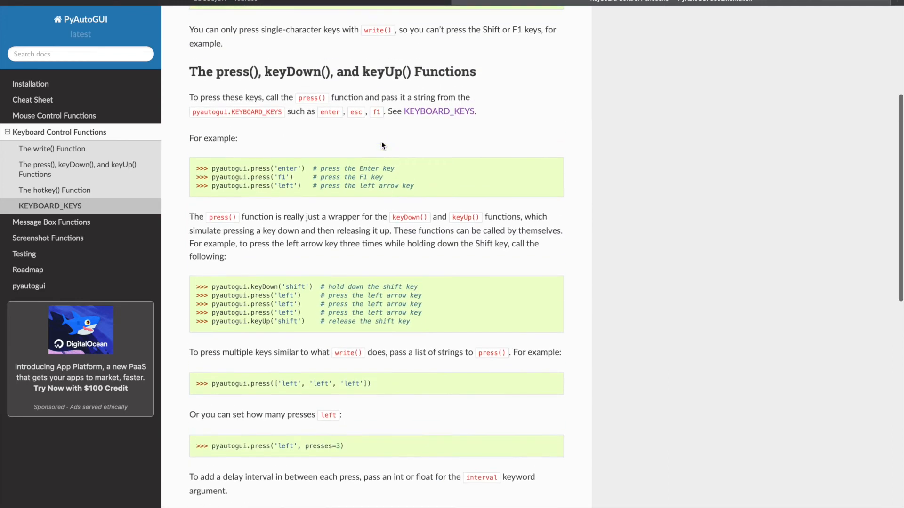
scroll(382, 141, up, 2)
scroll(382, 141, down, 3)
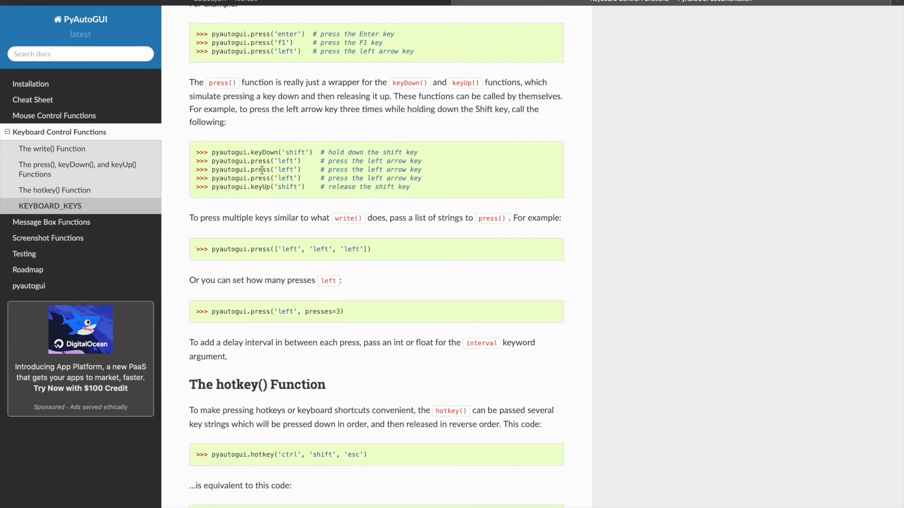
Select the keyDown('shift') example line in the hotkey docs, then clear the selection.
drag(193, 152, 314, 154)
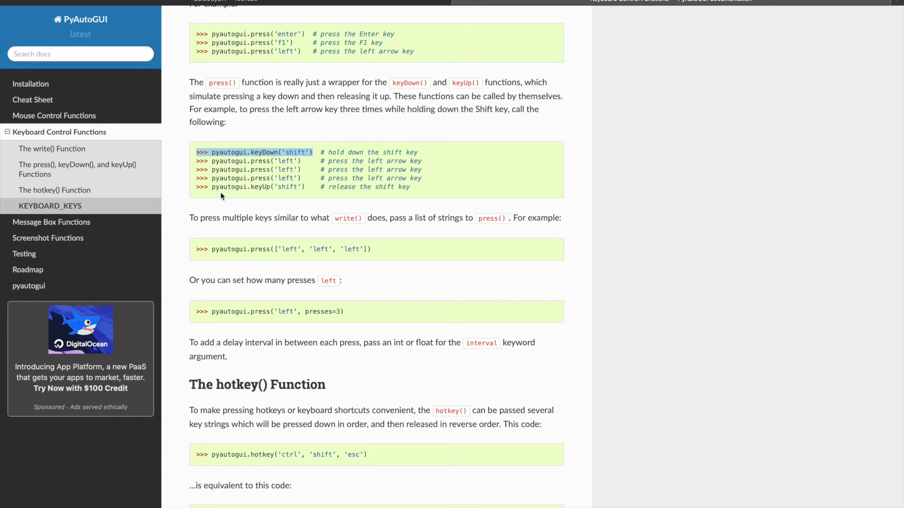
click(314, 191)
scroll(313, 190, down, 5)
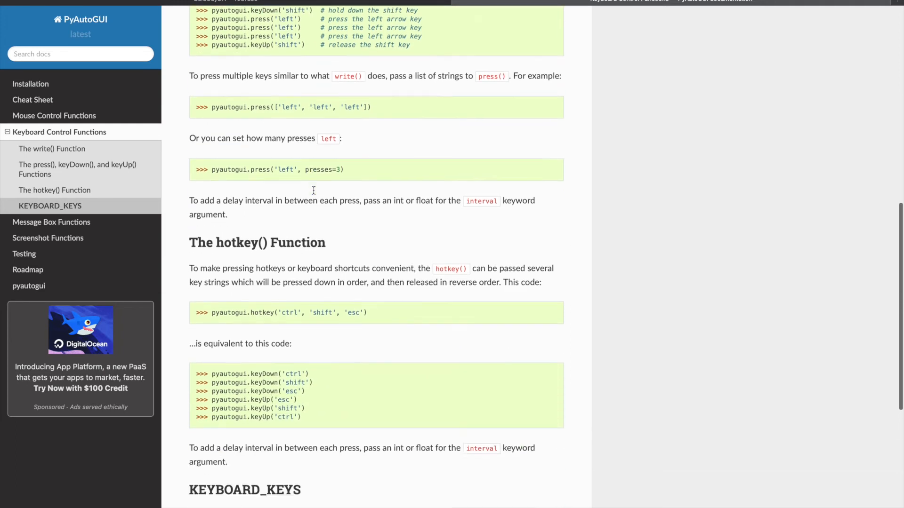
scroll(313, 190, down, 3)
scroll(312, 190, down, 1)
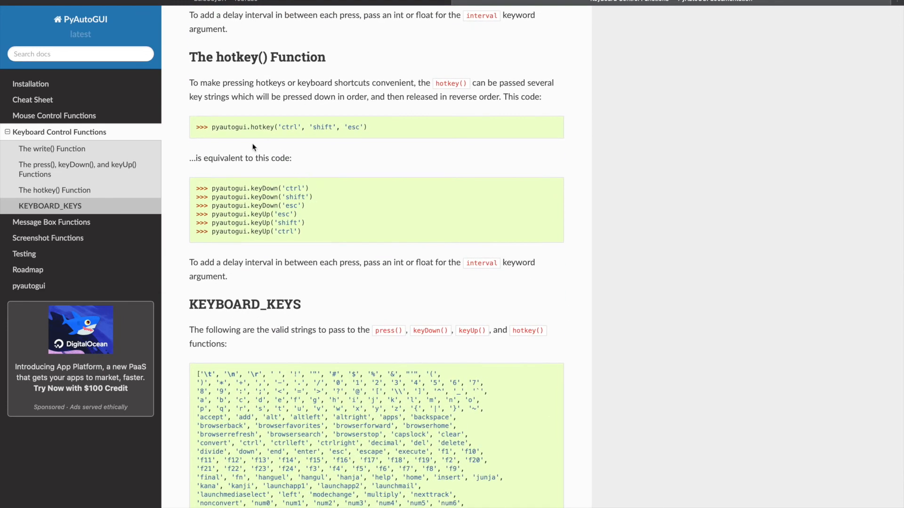
Write pyautogui.screenshot('screen.png') on line 3 and run the script.
key(super+Tab)
text(py)
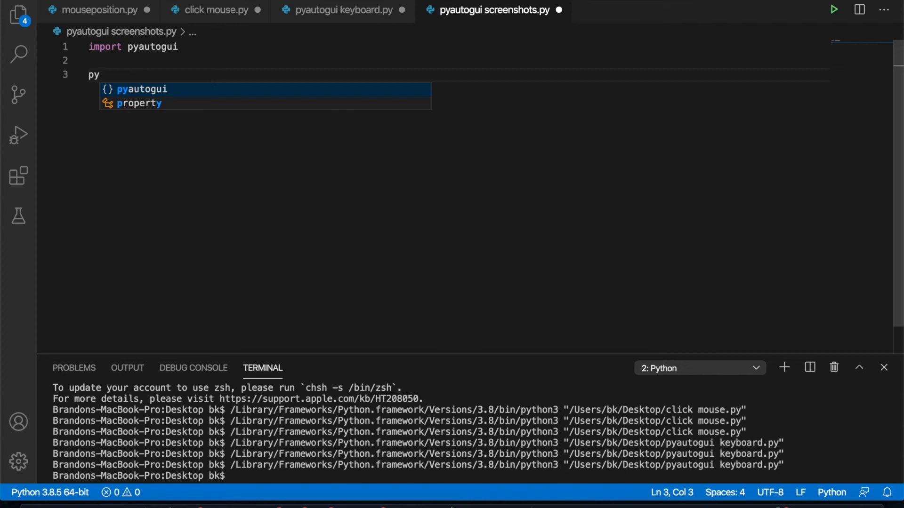
text(autogui.sc)
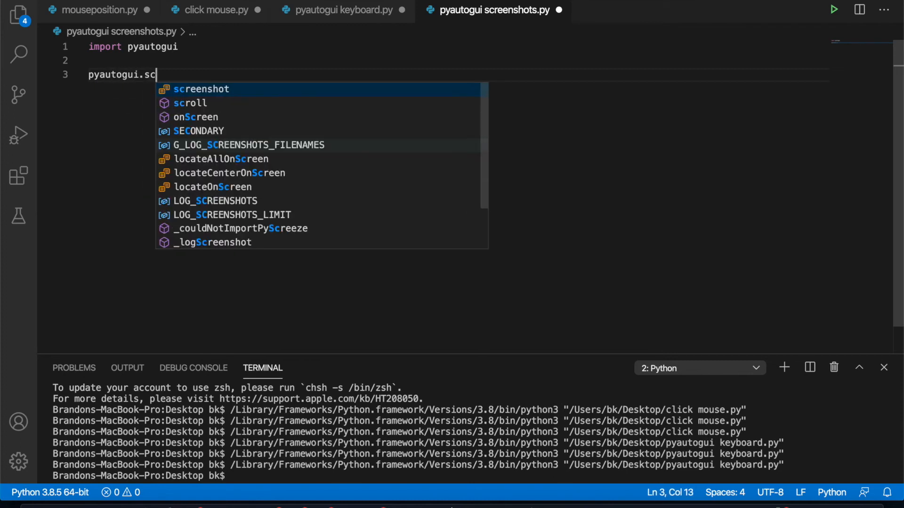
text(reeen)
key(BackSpace)
key(BackSpace)
text(nshot()
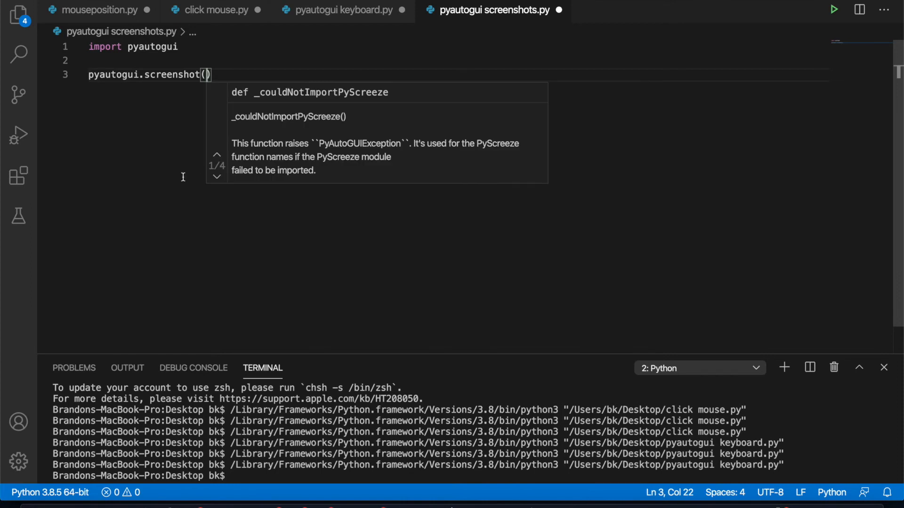
key(Escape)
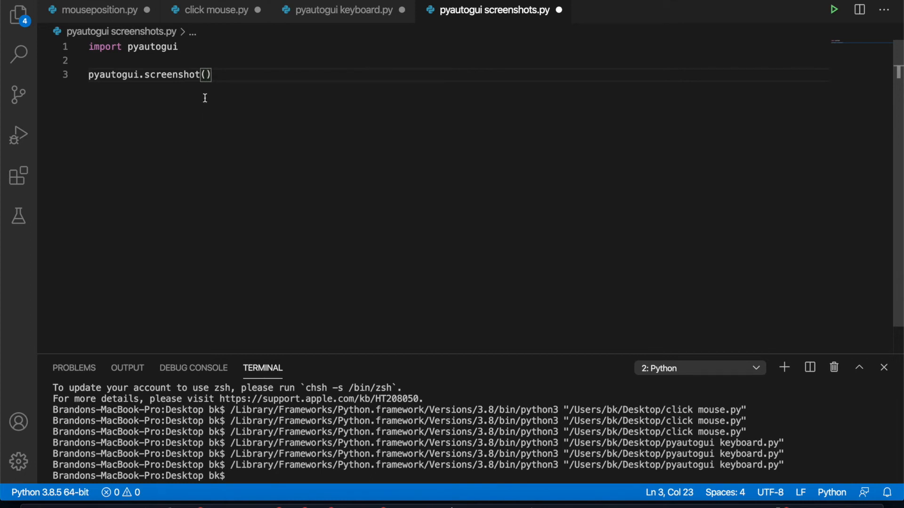
click(205, 74)
text(')
text(screen.)
text(png)
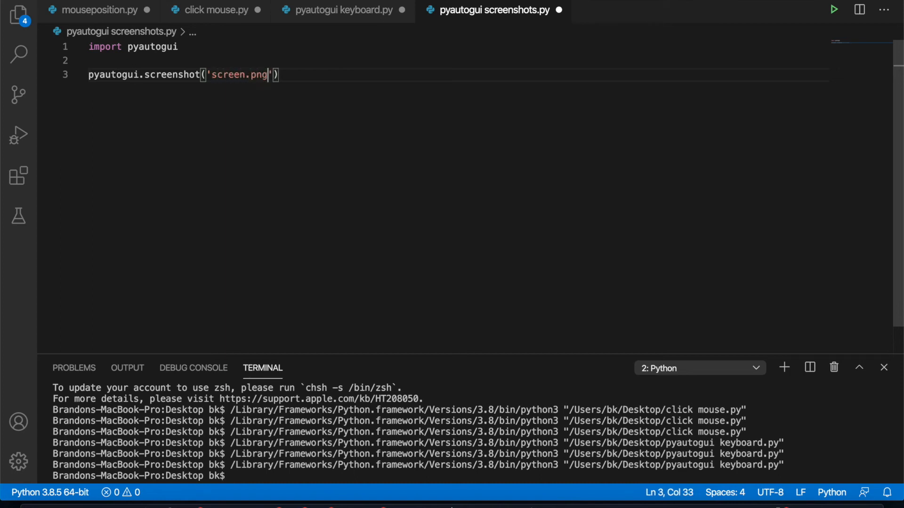
click(258, 132)
right_click(258, 131)
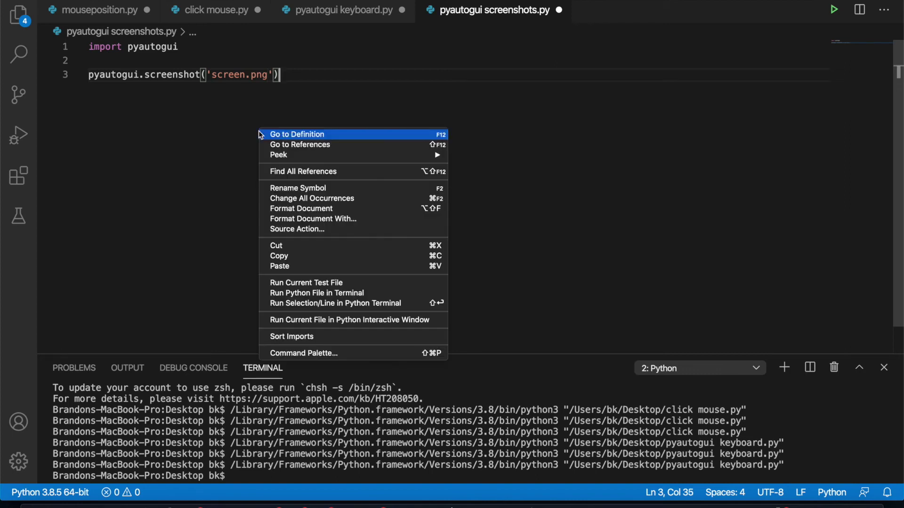
click(303, 292)
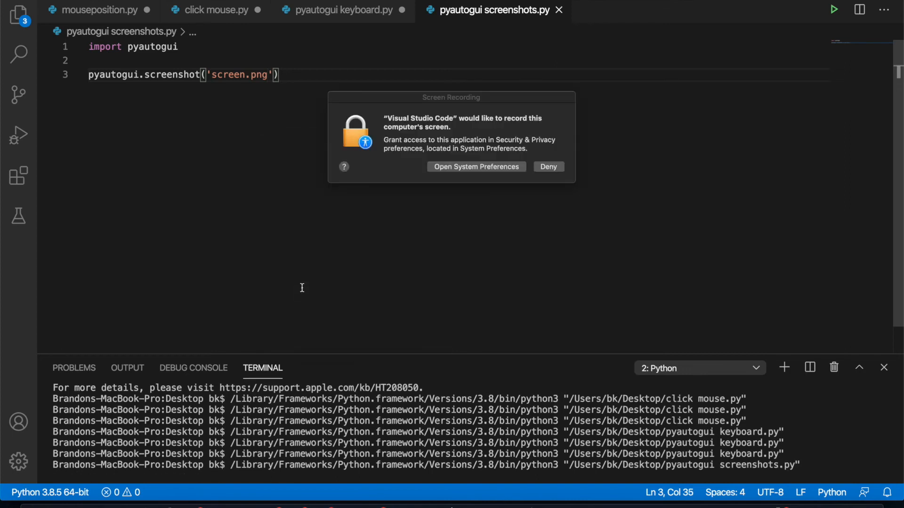
Allow Code under Screen Recording in Security & Privacy, choosing Later instead of quitting.
click(449, 176)
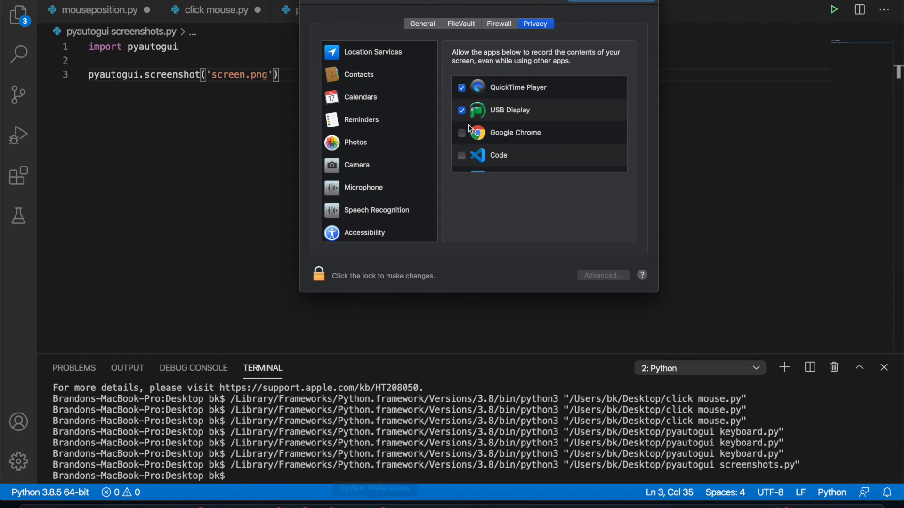
click(462, 156)
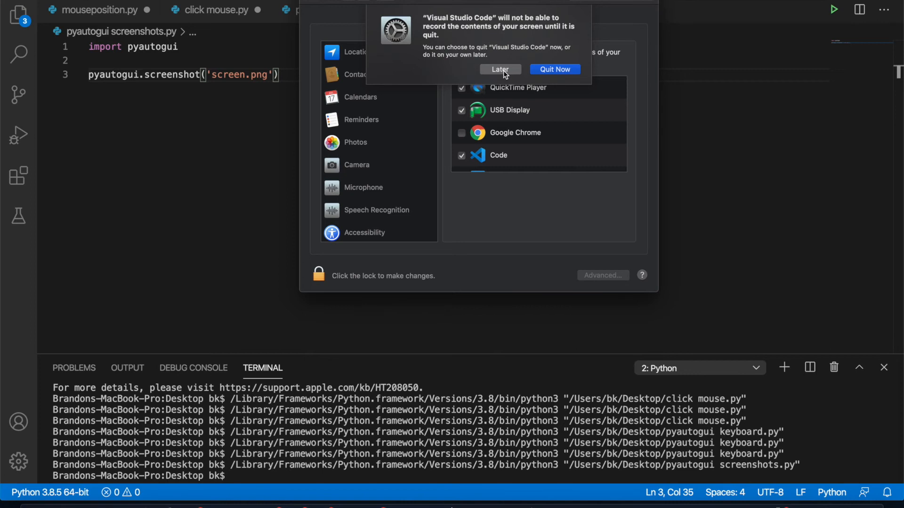
click(504, 70)
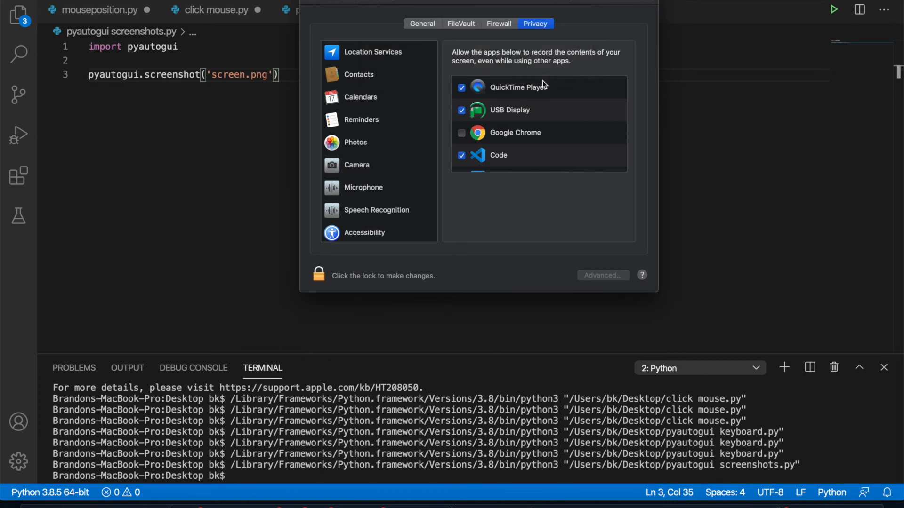
key(super+w)
Rerun the screenshot script to produce screen.png on the Desktop.
right_click(370, 122)
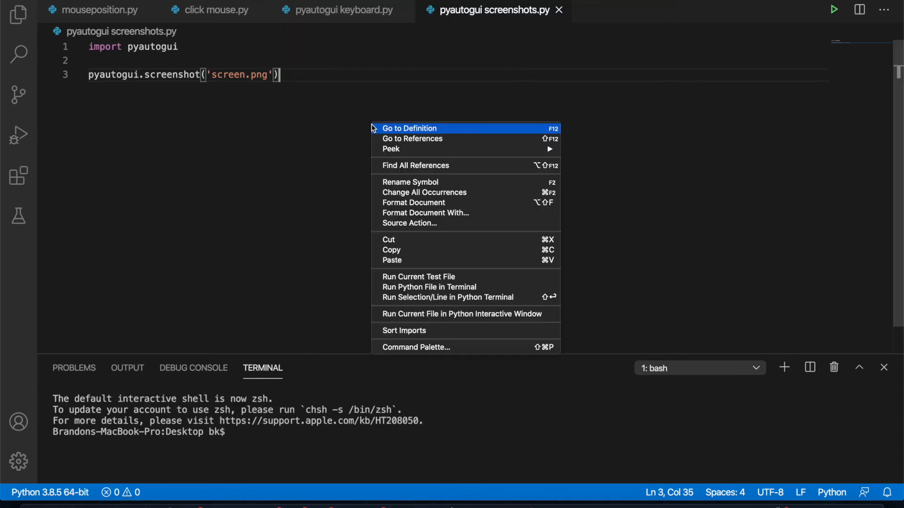
click(426, 288)
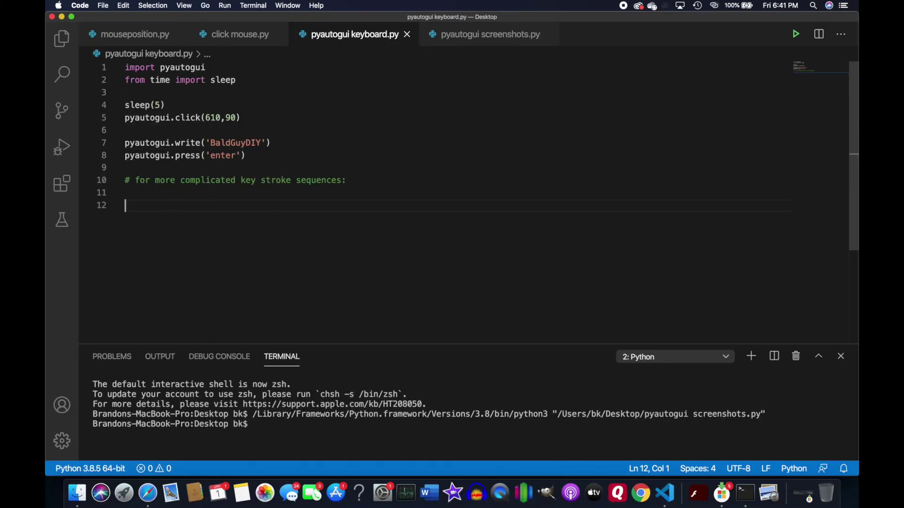
text(pya)
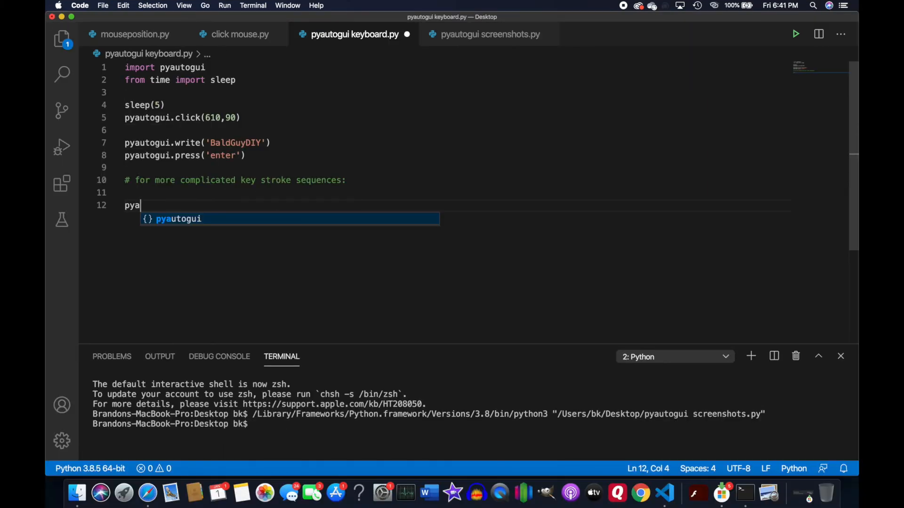
text(utogui)
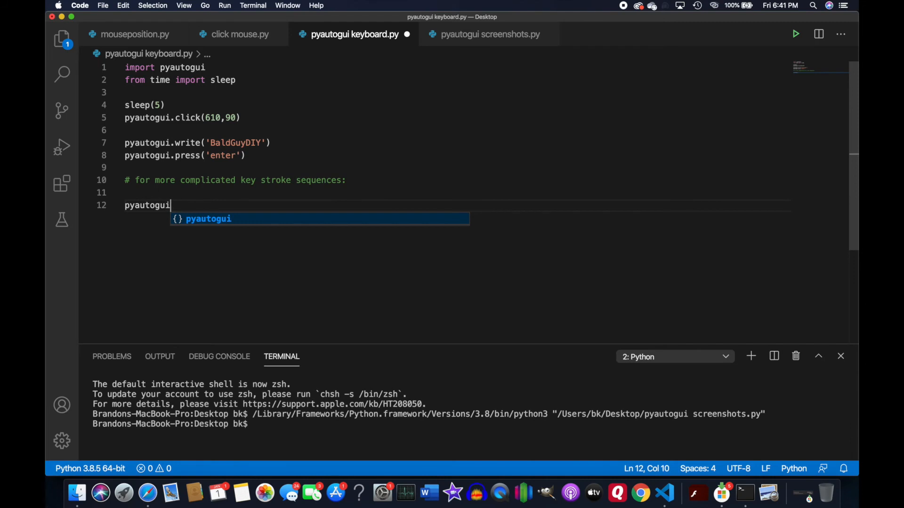
text(.screen)
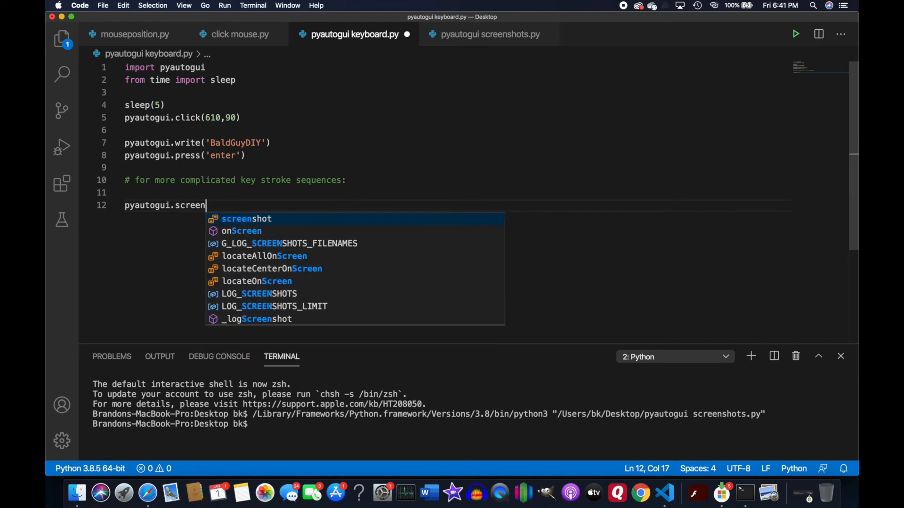
text(shot()
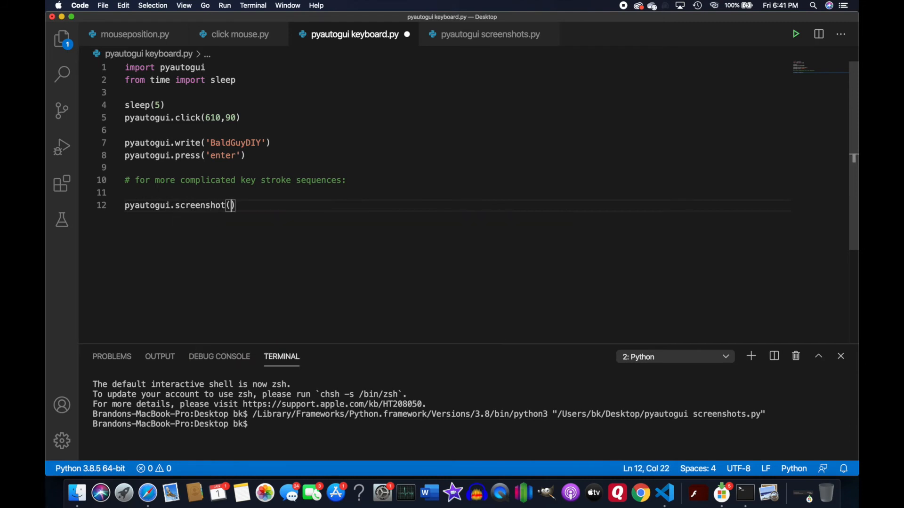
text('ba)
text(ldguydi)
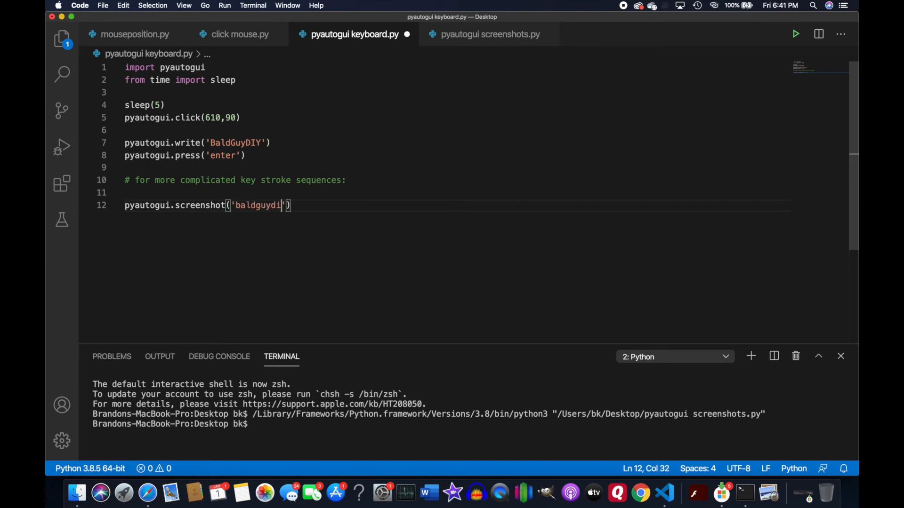
text(ychannel.)
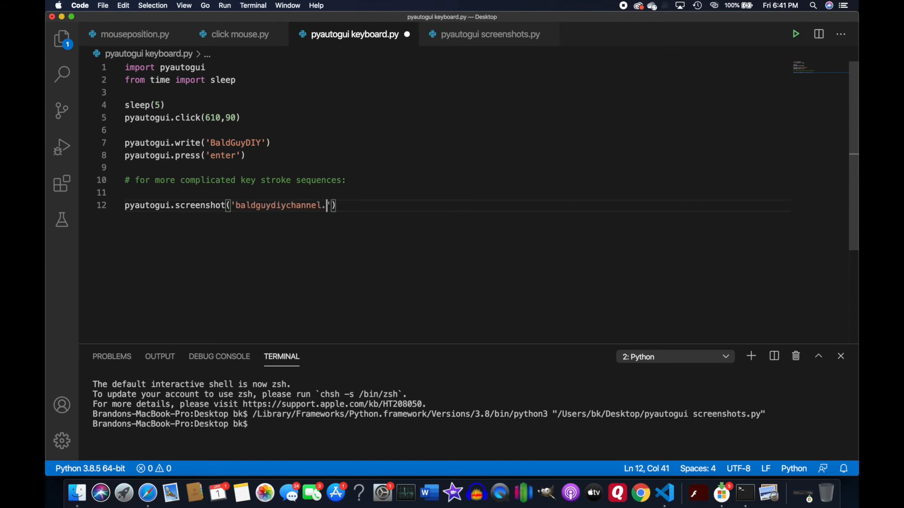
text(png)
End the script with pyautogui.screenshot('baldguydiychannel.png') on line 12 and run it.
click(172, 246)
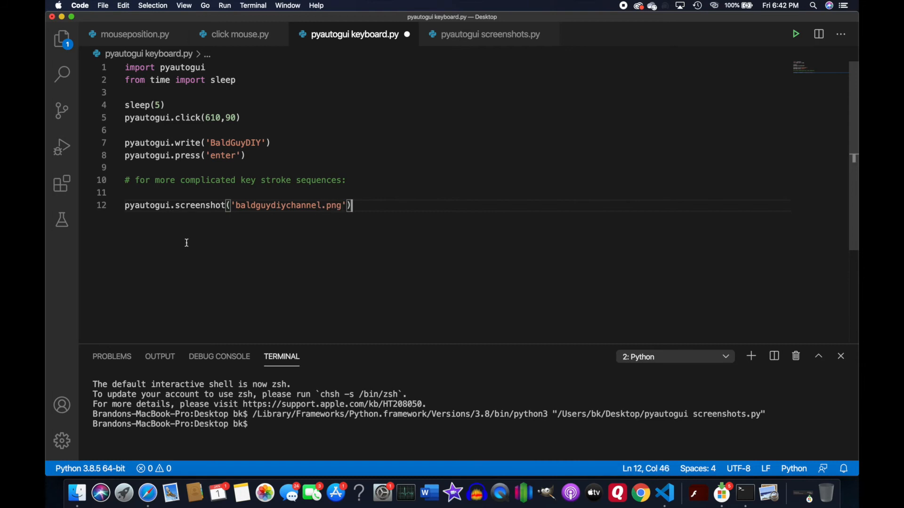
click(198, 168)
text(sleep)
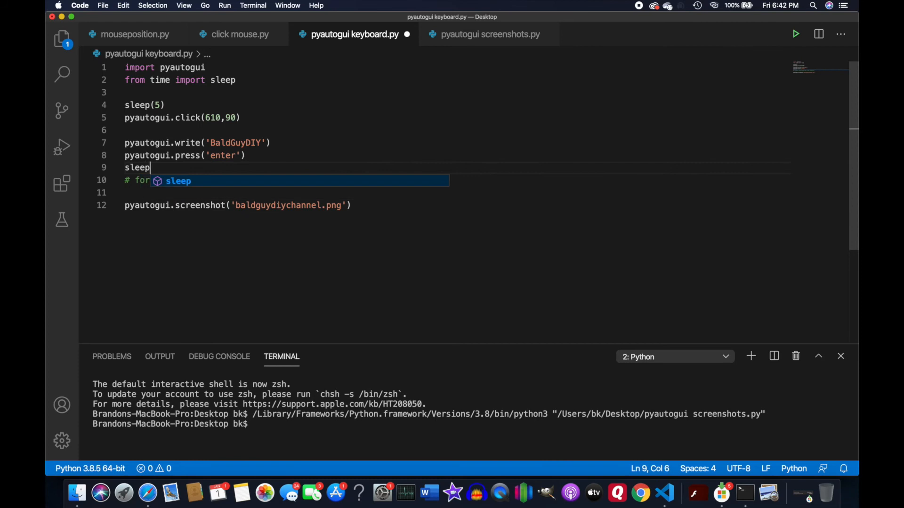
text((3)
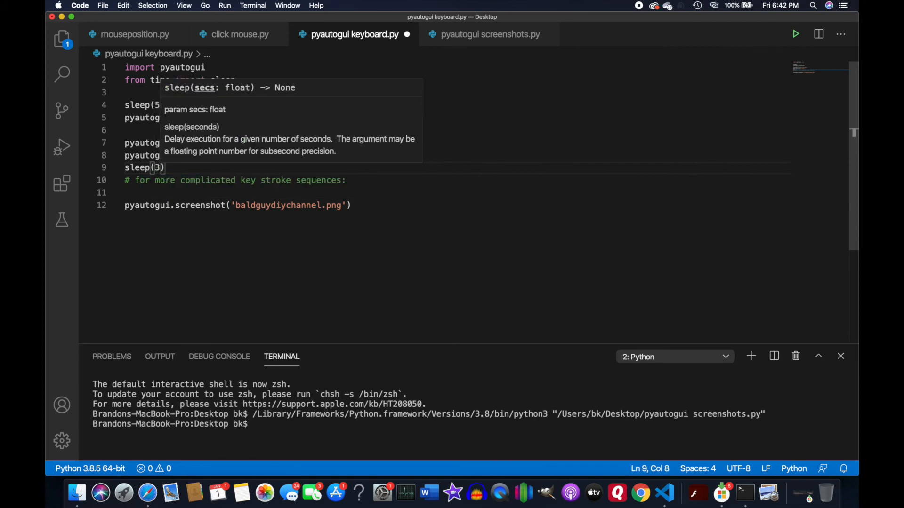
click(206, 258)
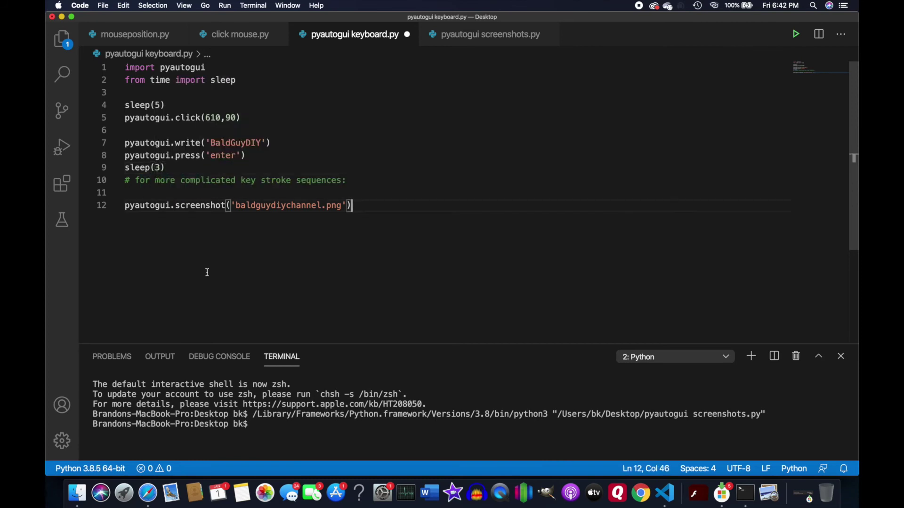
right_click(193, 224)
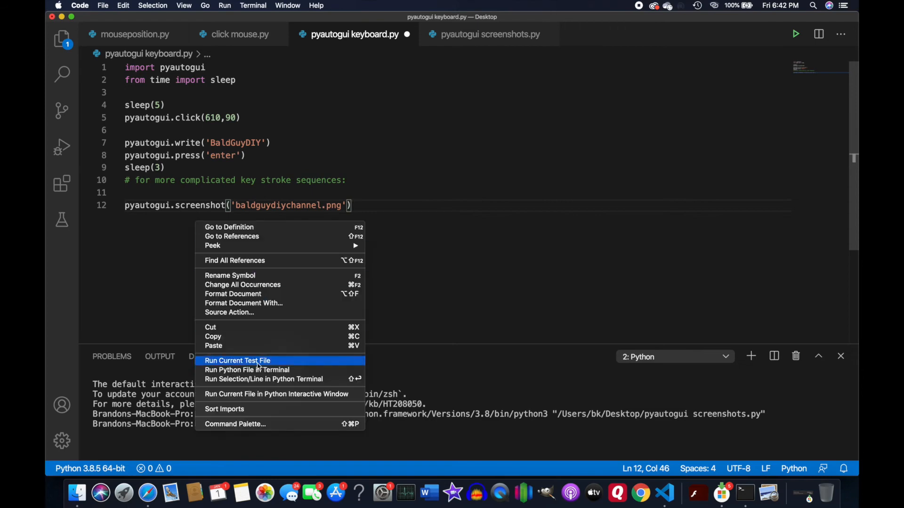
click(280, 364)
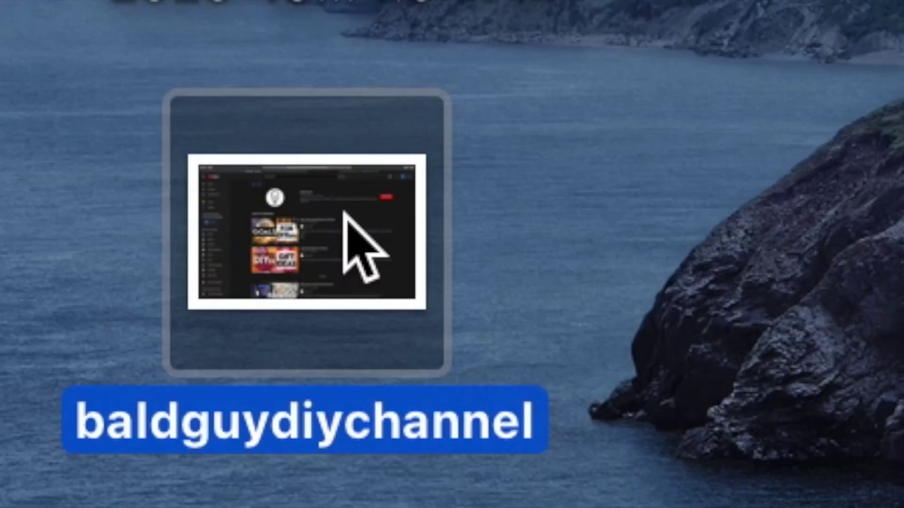
Open the saved baldguydiychannel.png screenshot with GIMP.
right_click(357, 244)
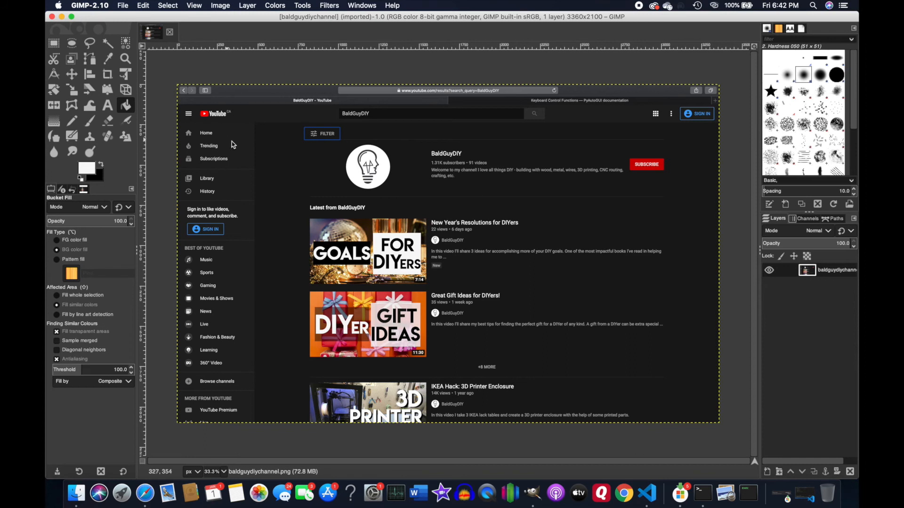
Make a rectangle selection tightly around the light-bulb channel logo.
click(54, 44)
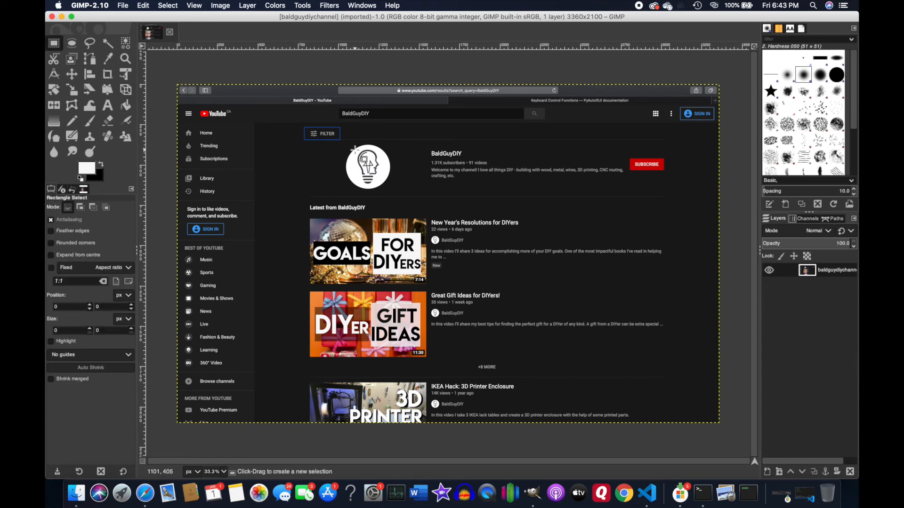
drag(355, 149, 391, 195)
drag(384, 188, 369, 152)
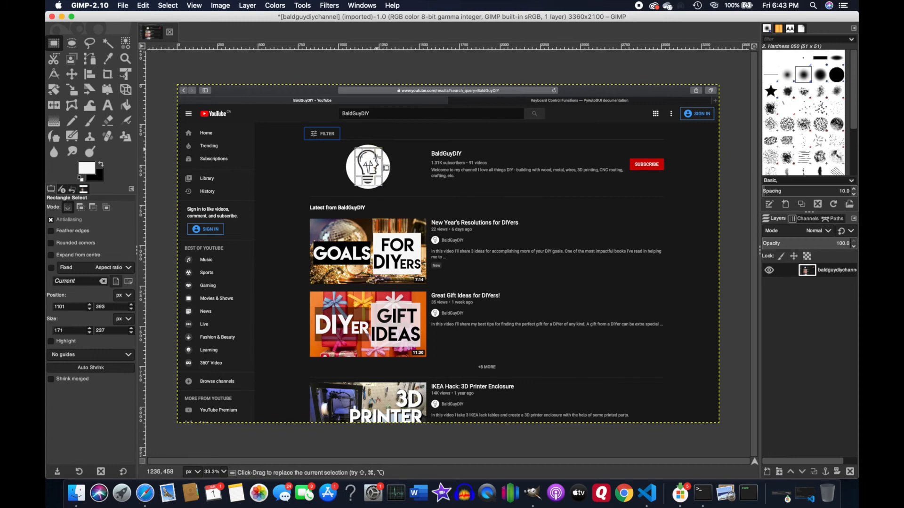
drag(381, 167, 380, 168)
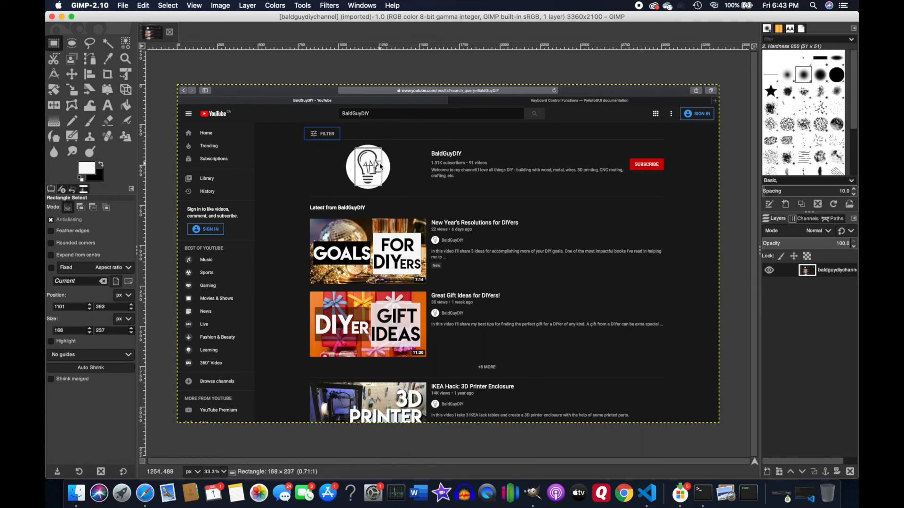
key(Escape)
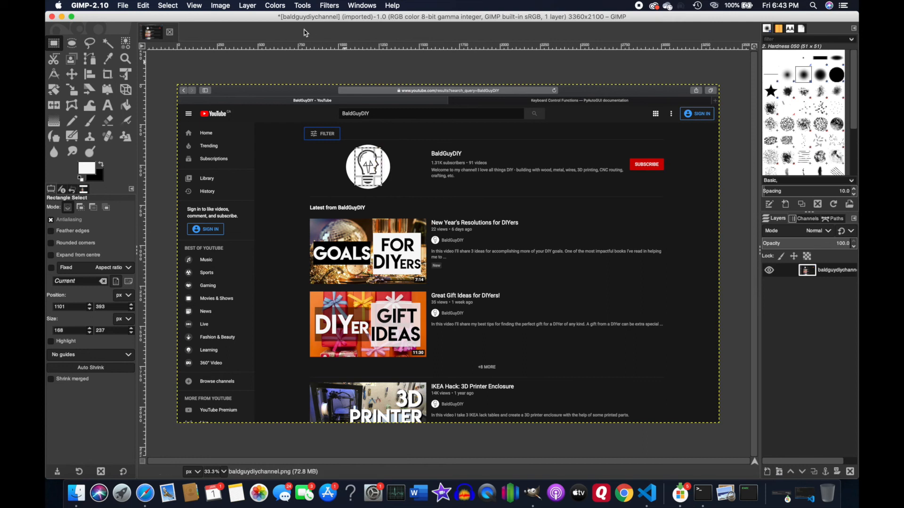
Crop the image to the logo selection and begin Export As.
click(220, 6)
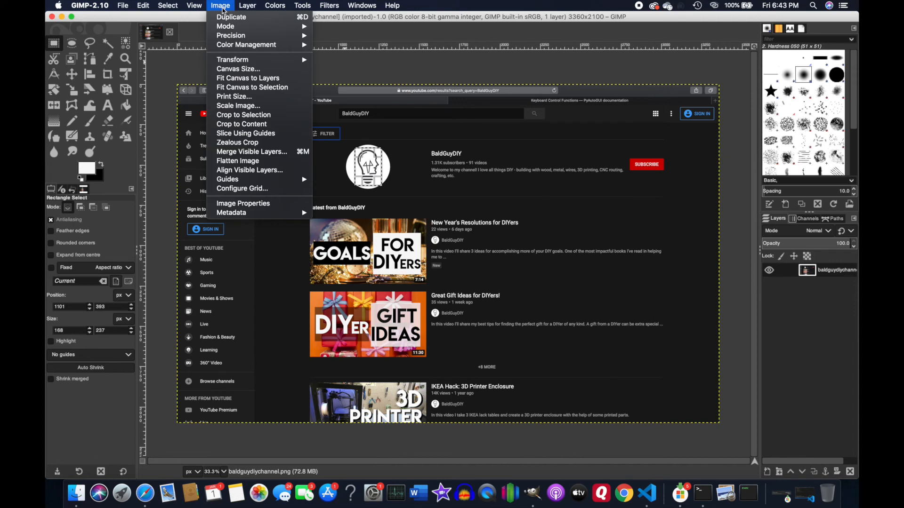
click(244, 115)
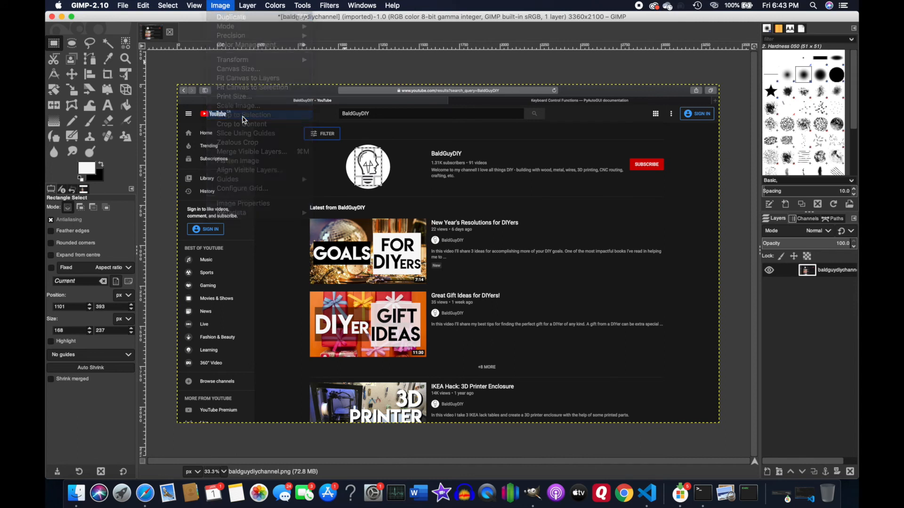
click(123, 6)
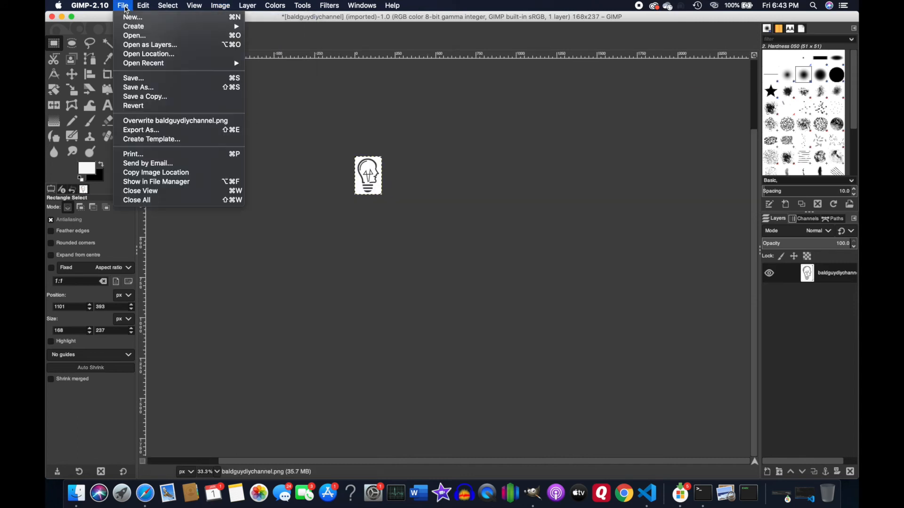
click(142, 130)
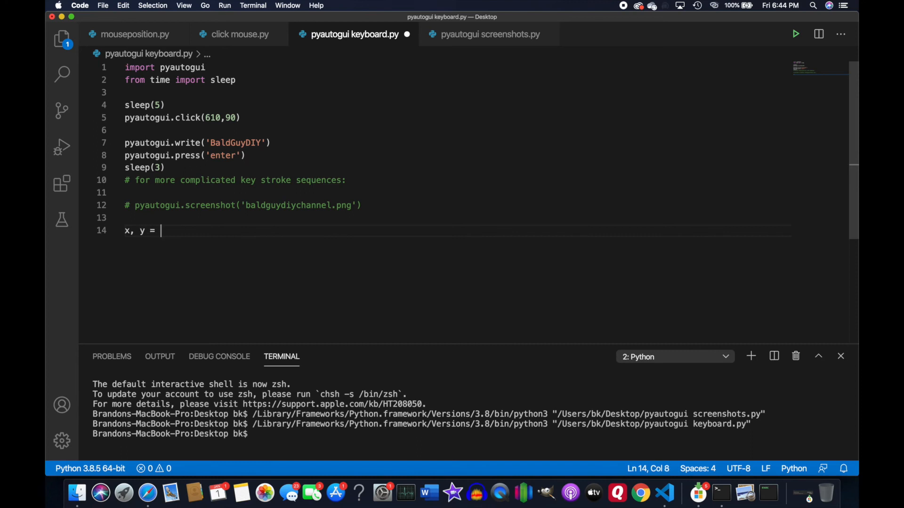
text(pya)
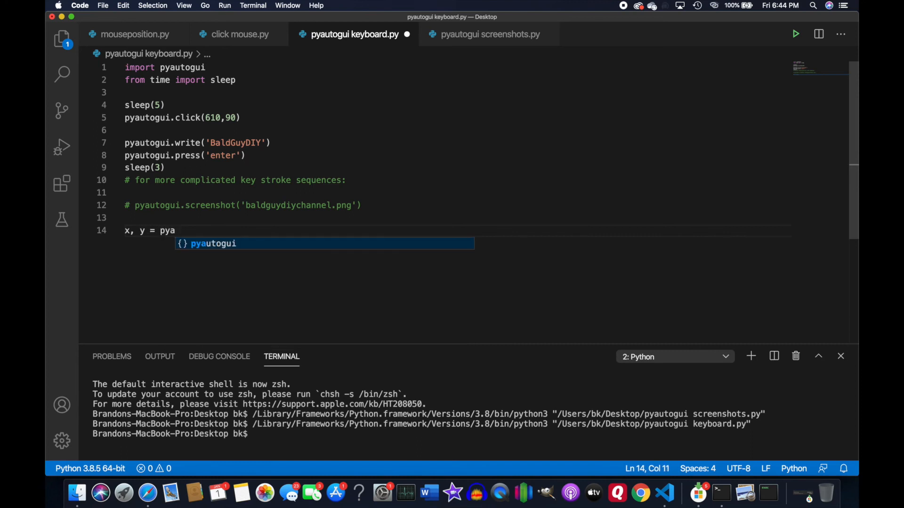
Add x, y = pyautogui.locateCenterOnScreen('baldguylogo.png') after the commented screenshot line.
key(Tab)
text(.locat)
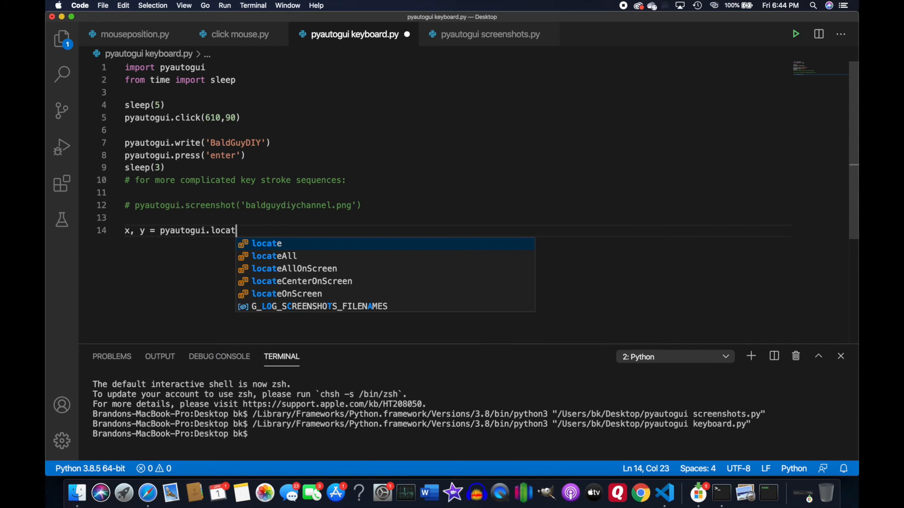
text(e)
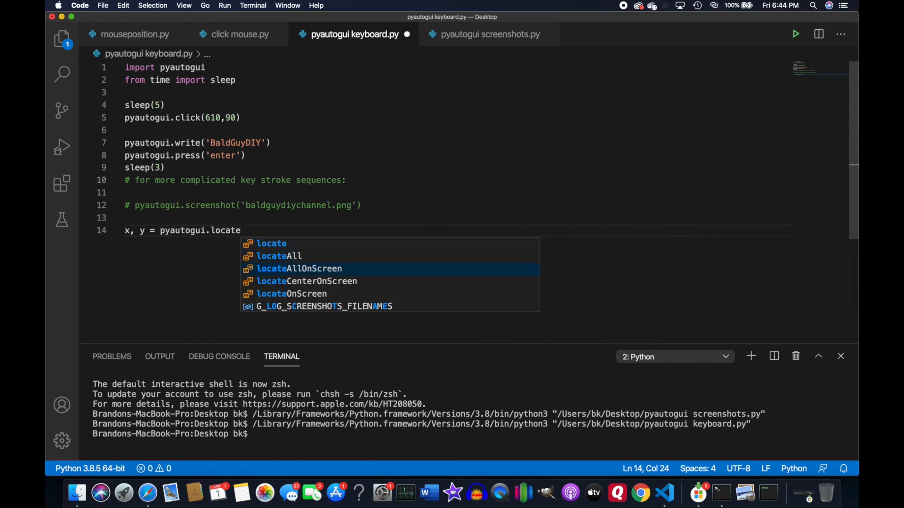
key(Return)
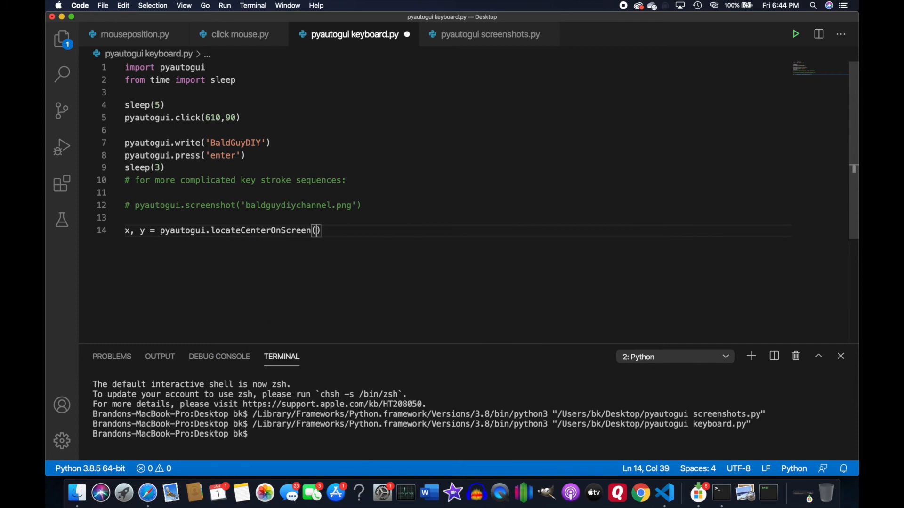
text(('baldguylog)
text(o.)
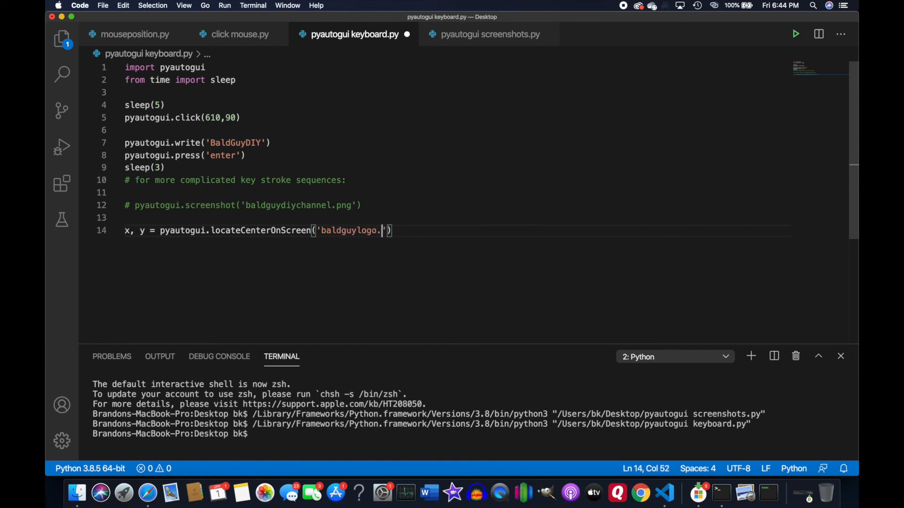
text(png)
click(419, 231)
key(Return)
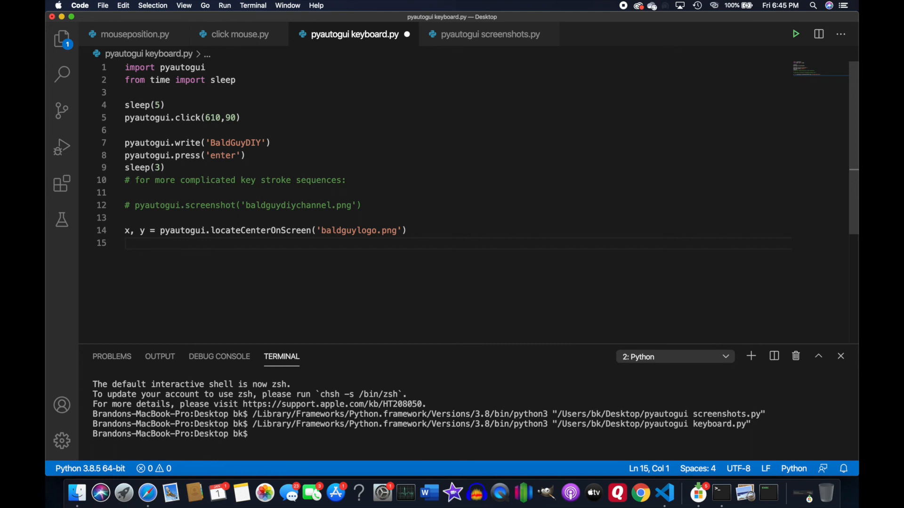
Add pyautogui.click(x,y) on line 16 to click the located logo centre.
key(Return)
text(pyautogui.click(x,y)
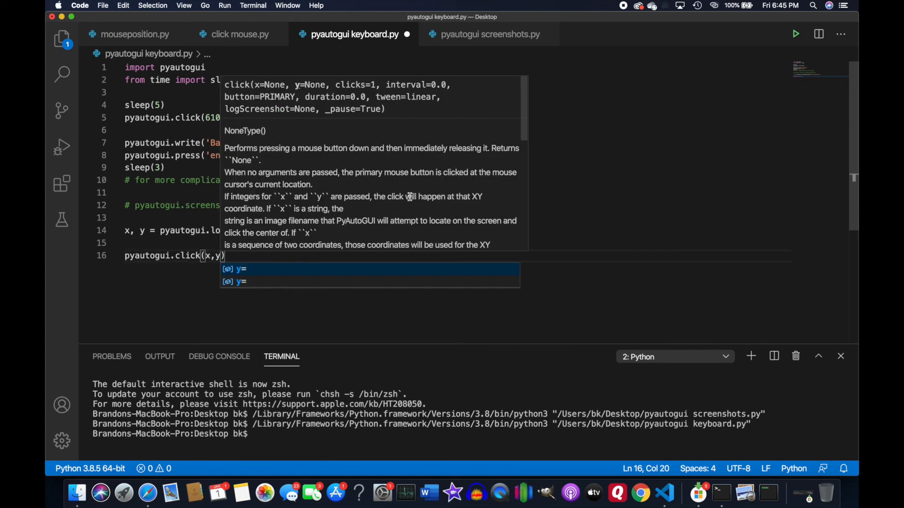
click(561, 182)
Run the updated script in the terminal.
right_click(407, 164)
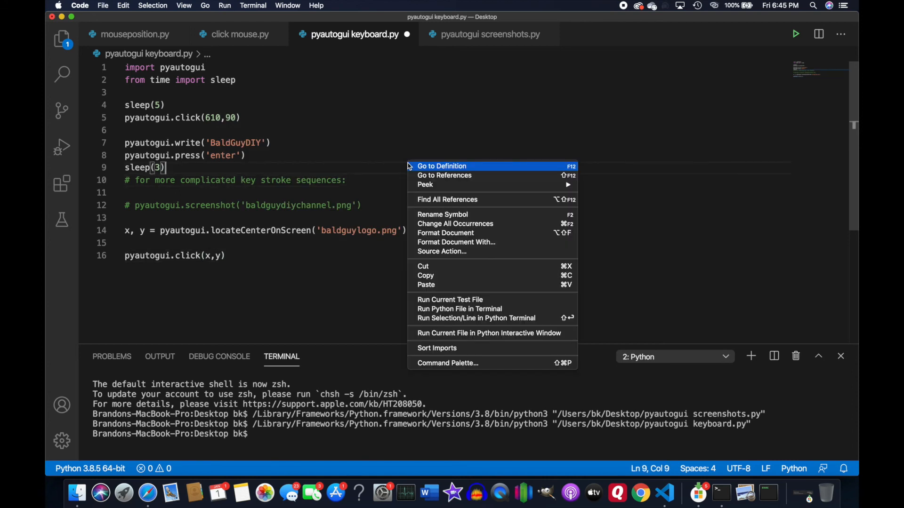
click(438, 311)
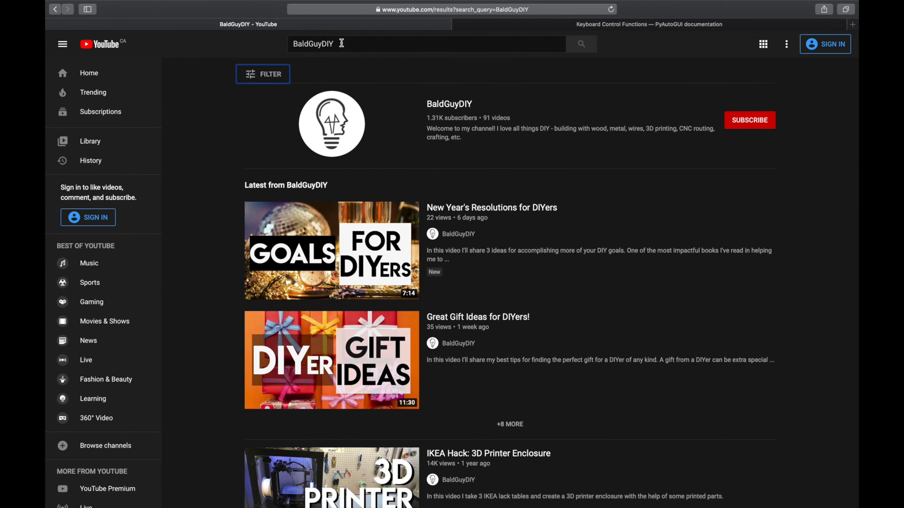
Let the script clear the YouTube search field and resubmit the BaldGuyDIY search.
click(343, 44)
key(super+a)
key(BackSpace)
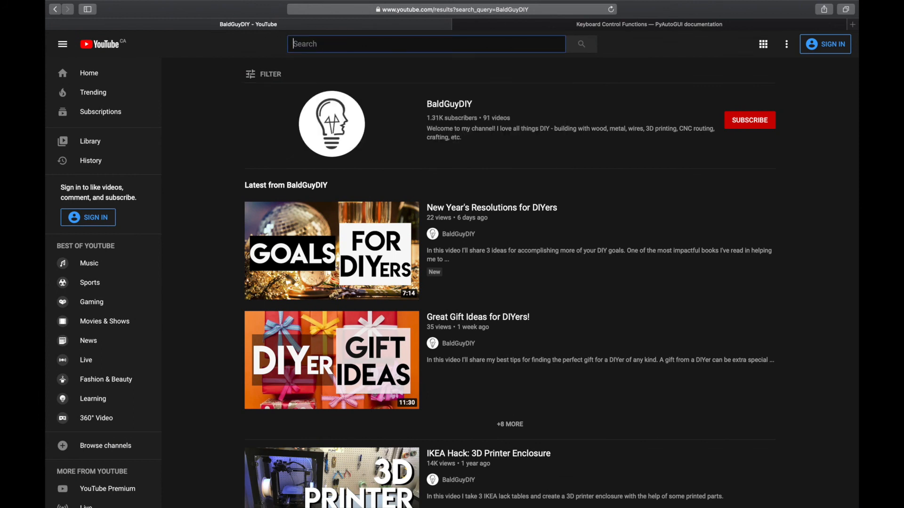
text(BaldGuyDIY)
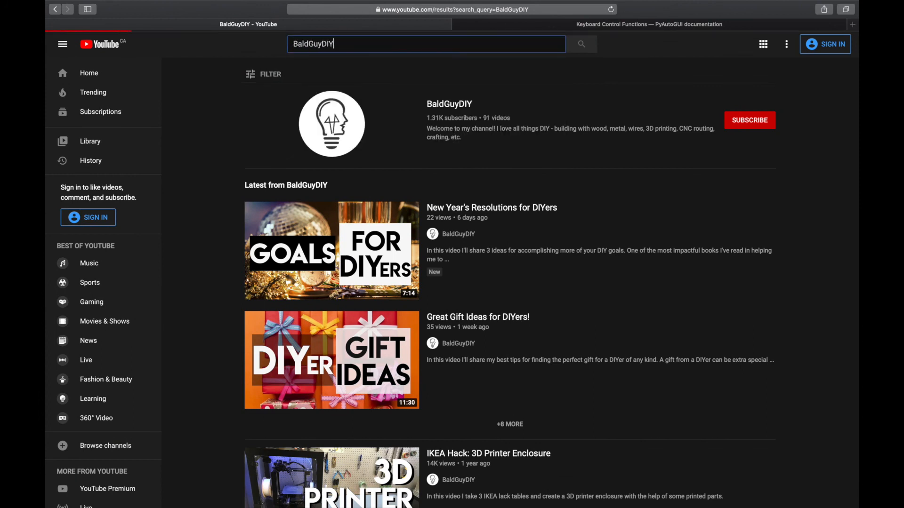
key(Tab)
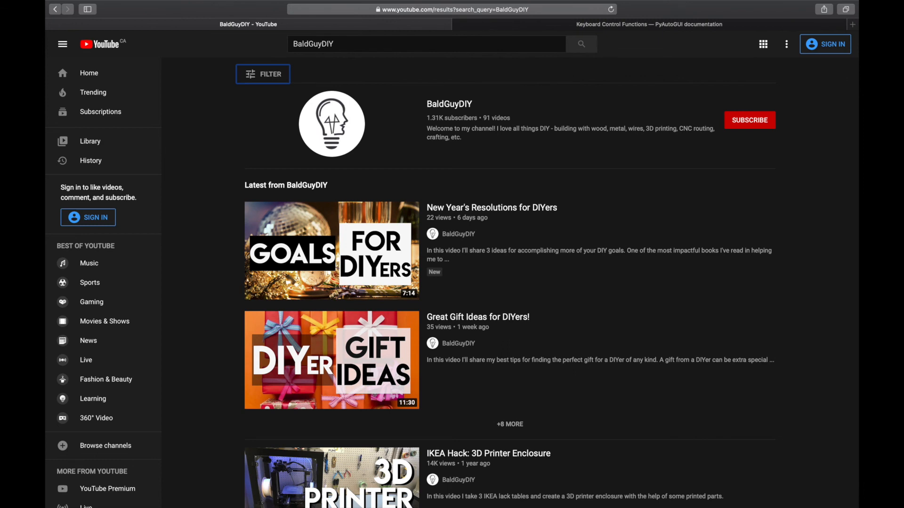